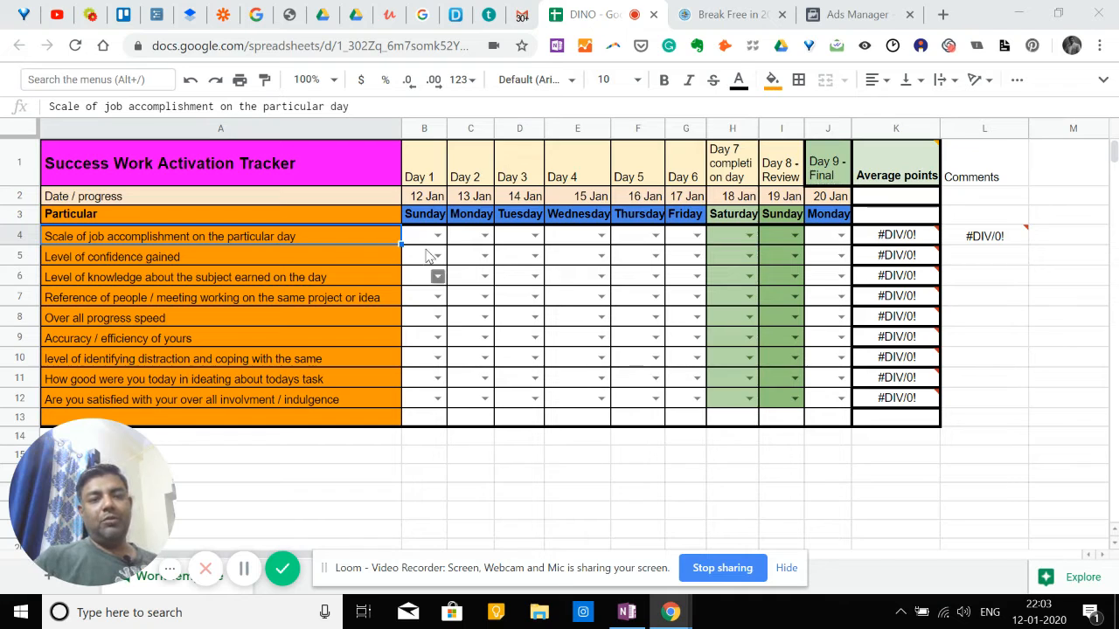
Review the day headings and dates in the tracker from Day 1 through Day 9 - Final.
{"action": "left_click", "coordinate": [424, 158]}
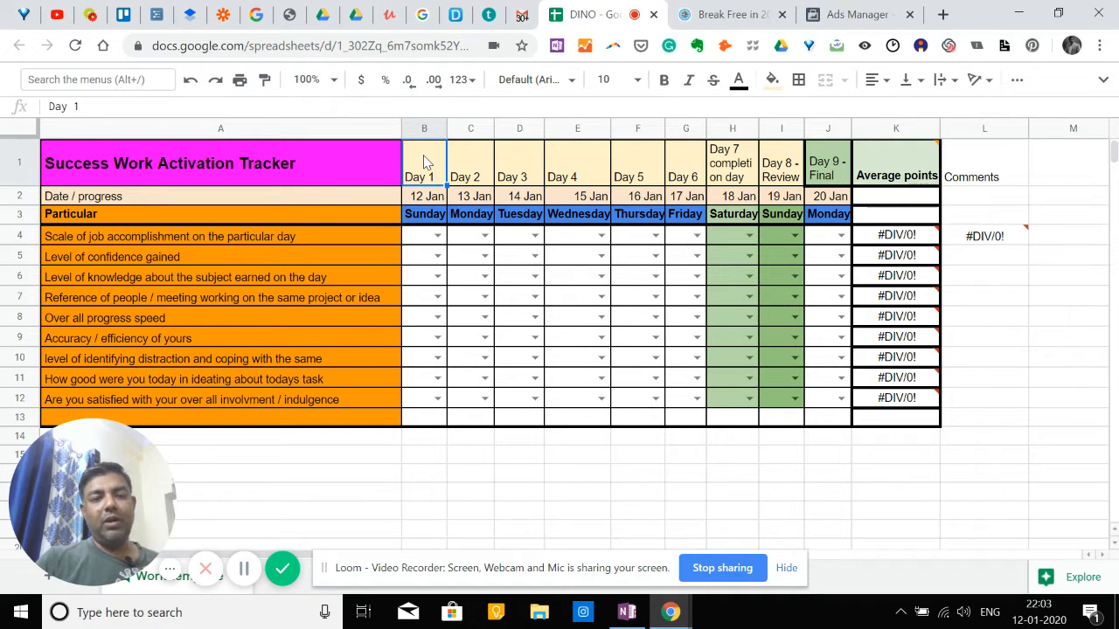
{"action": "key", "text": "Down"}
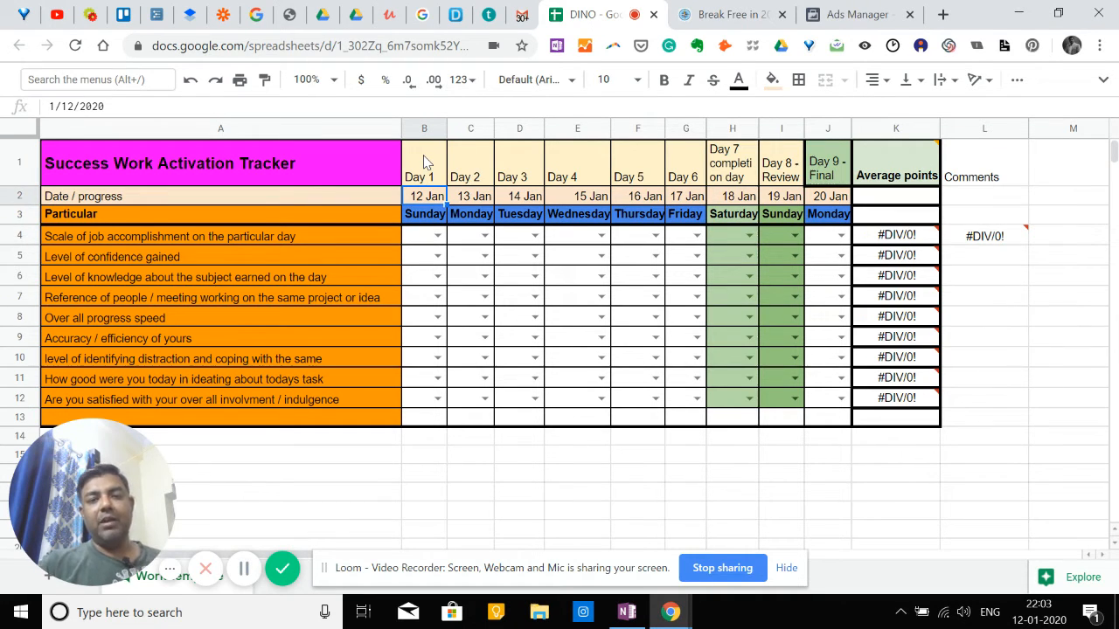
{"action": "key", "text": "Right"}
{"action": "key", "text": "Right"}
{"action": "key", "text": "Right"}
{"action": "key", "text": "Right"}
{"action": "key", "text": "Right"}
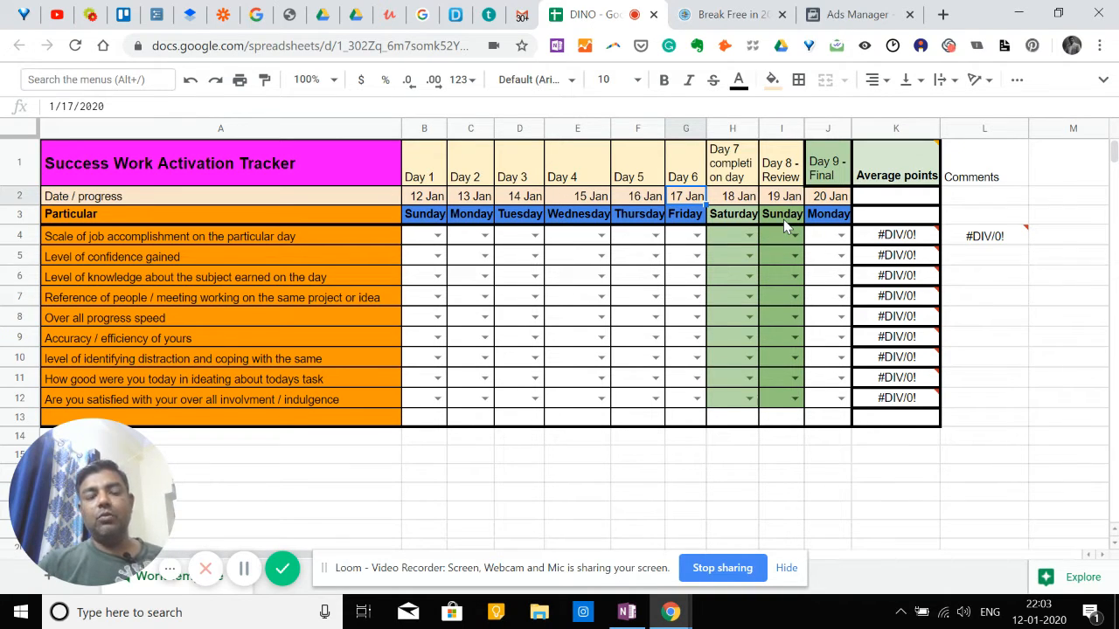
{"action": "left_click", "coordinate": [836, 177]}
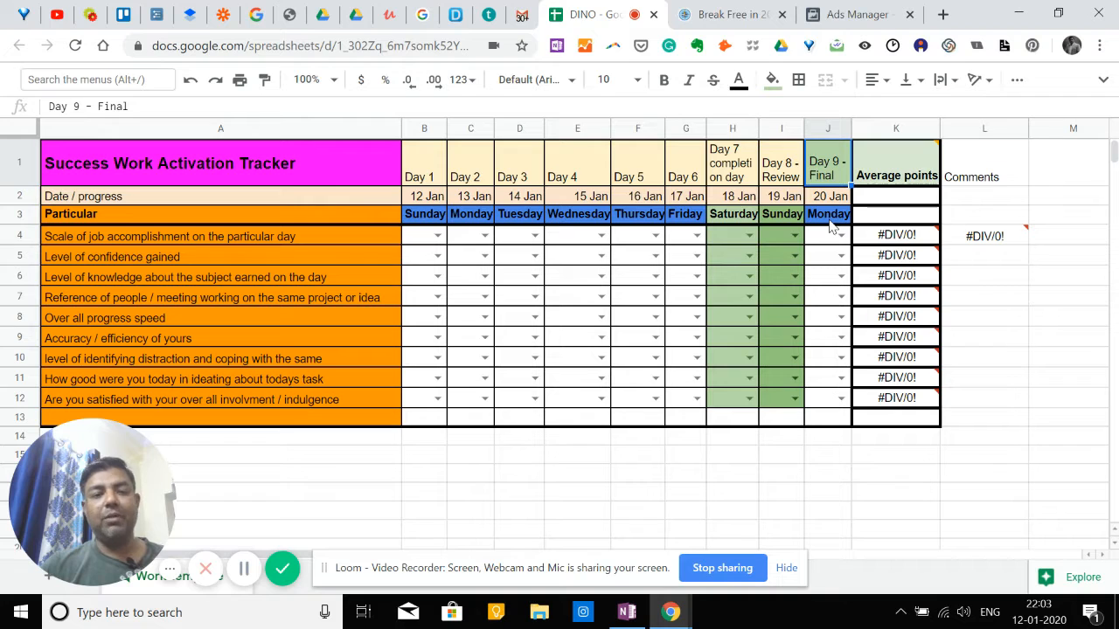
Score "Scale of job accomplishment on the particular day" as 6 for Day 1 and 2 for Day 2.
{"action": "left_click", "coordinate": [322, 244]}
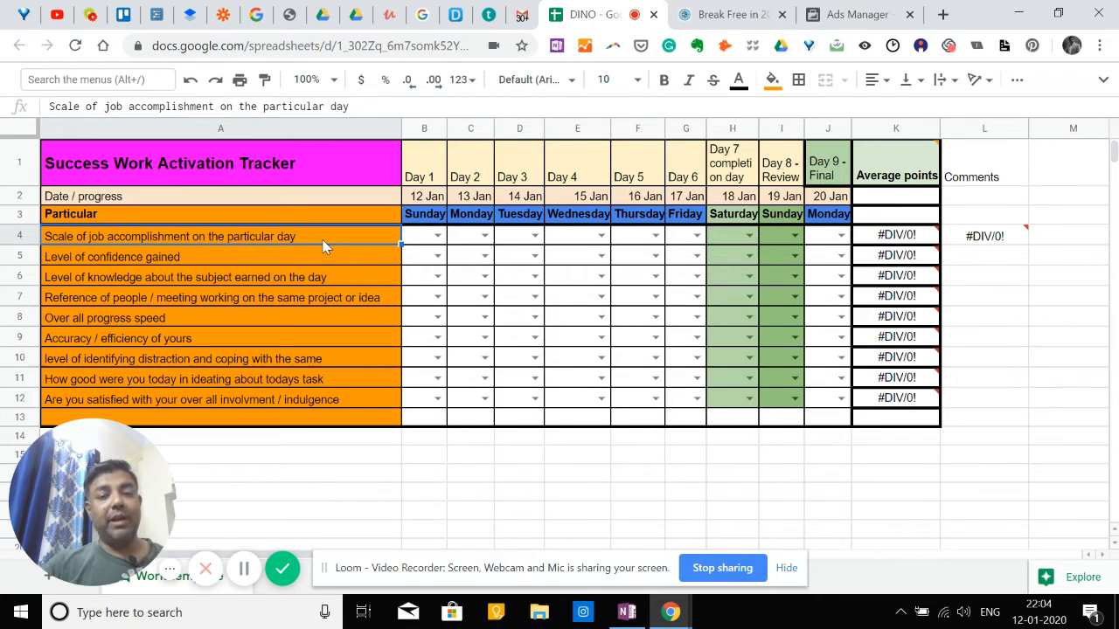
{"action": "left_click", "coordinate": [437, 236]}
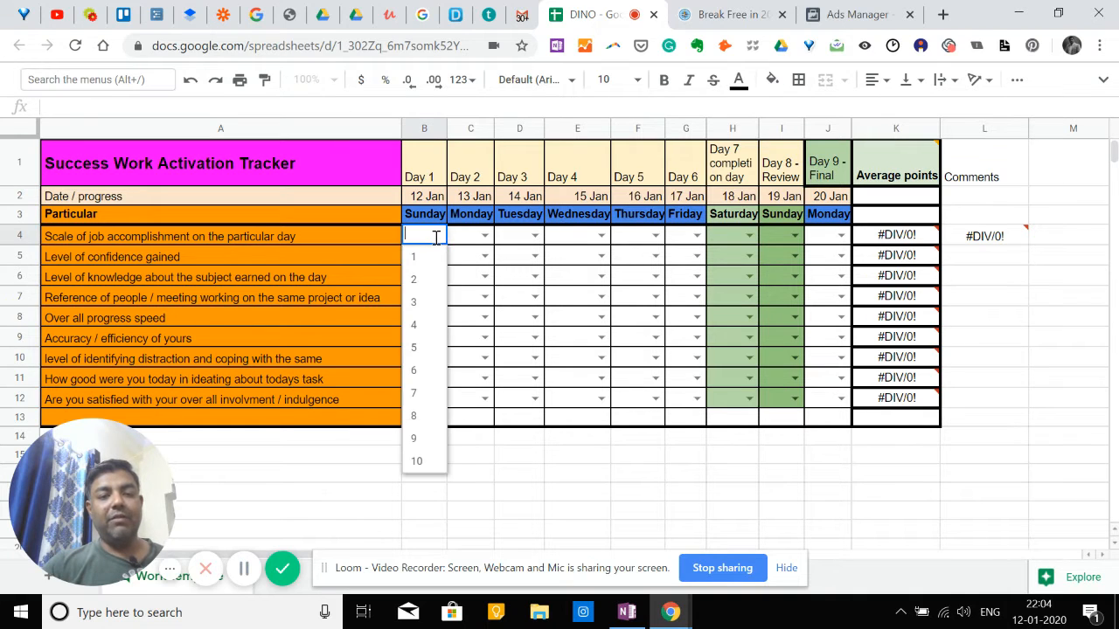
{"action": "left_click", "coordinate": [424, 371]}
{"action": "left_click", "coordinate": [485, 236]}
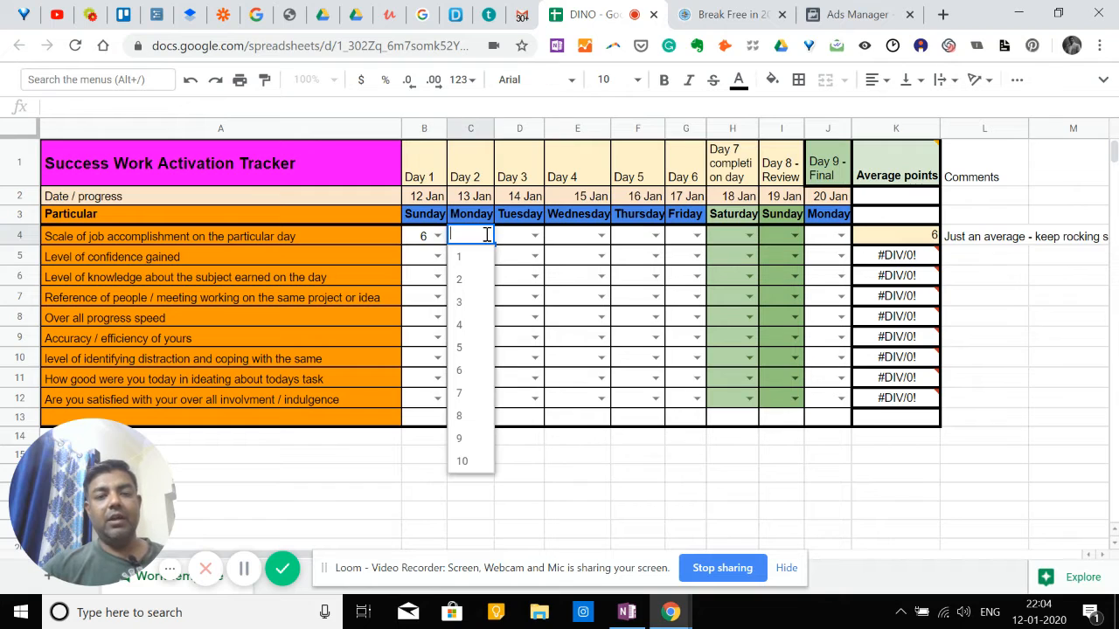
{"action": "left_click", "coordinate": [464, 279]}
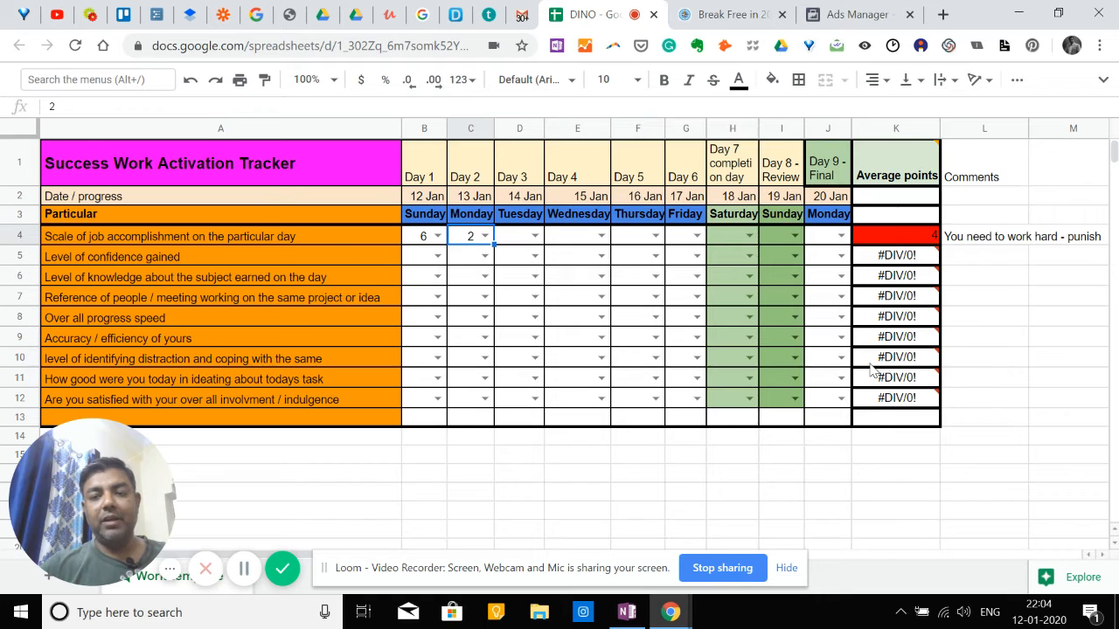
Try a job accomplishment score of 7 for Day 3, replace it with 10, and score Day 4 as 10.
{"action": "mouse_move", "coordinate": [914, 162]}
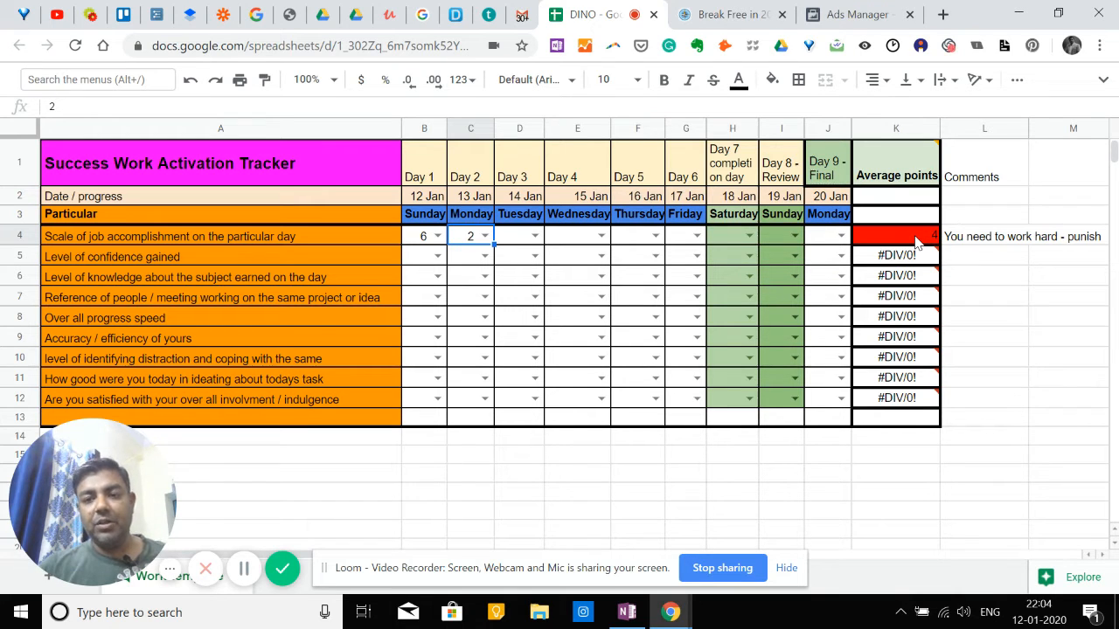
{"action": "left_click", "coordinate": [535, 236]}
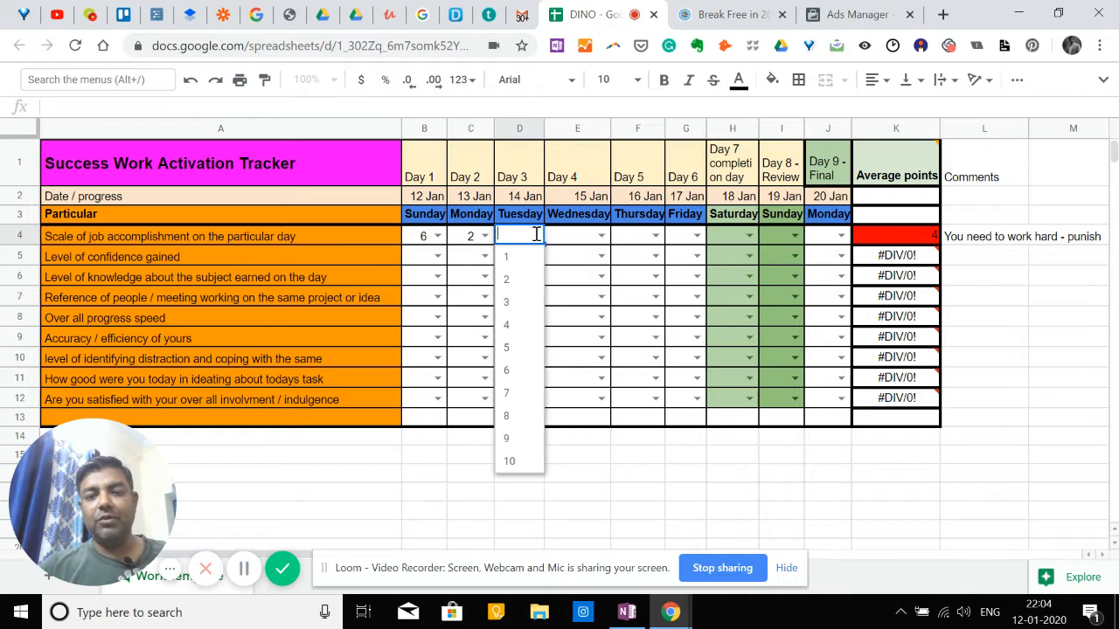
{"action": "left_click", "coordinate": [537, 395]}
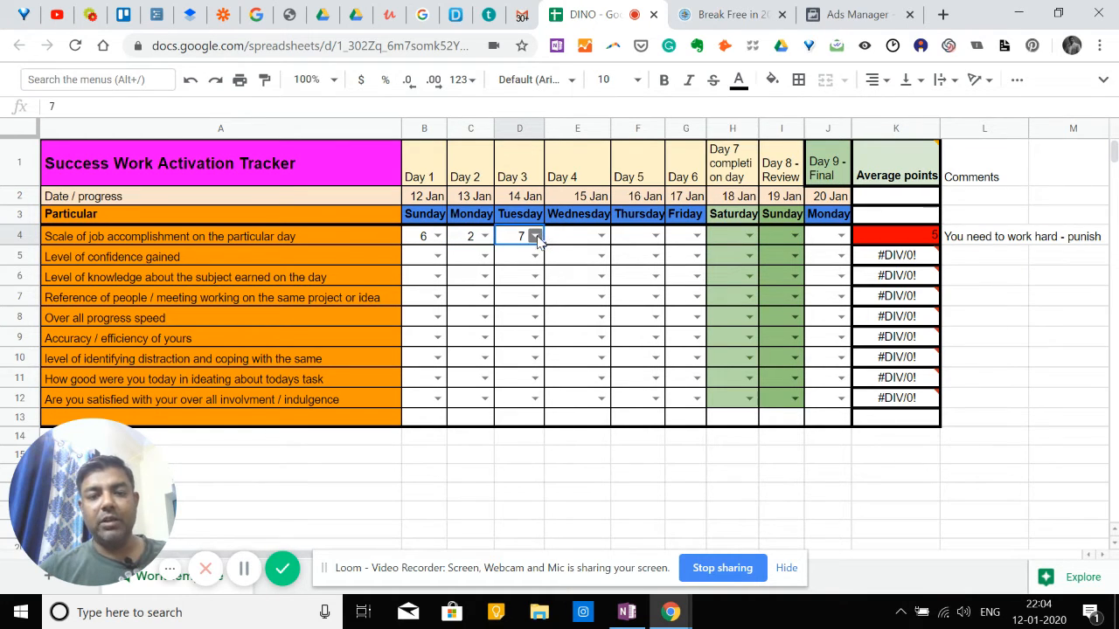
{"action": "left_click", "coordinate": [535, 236]}
{"action": "left_click", "coordinate": [516, 468]}
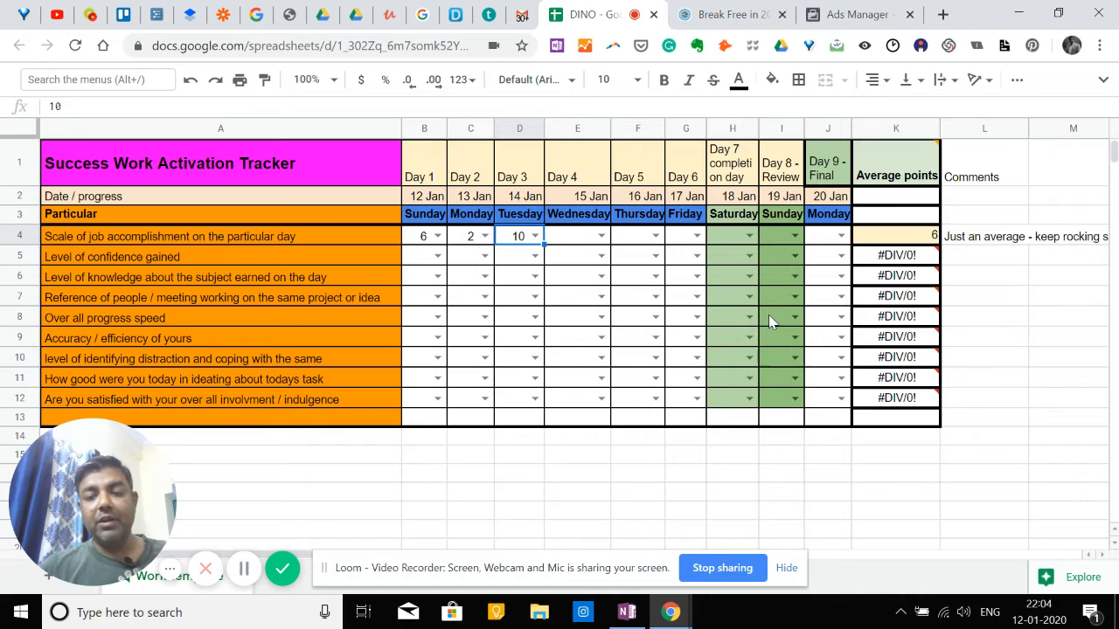
{"action": "left_click", "coordinate": [601, 236]}
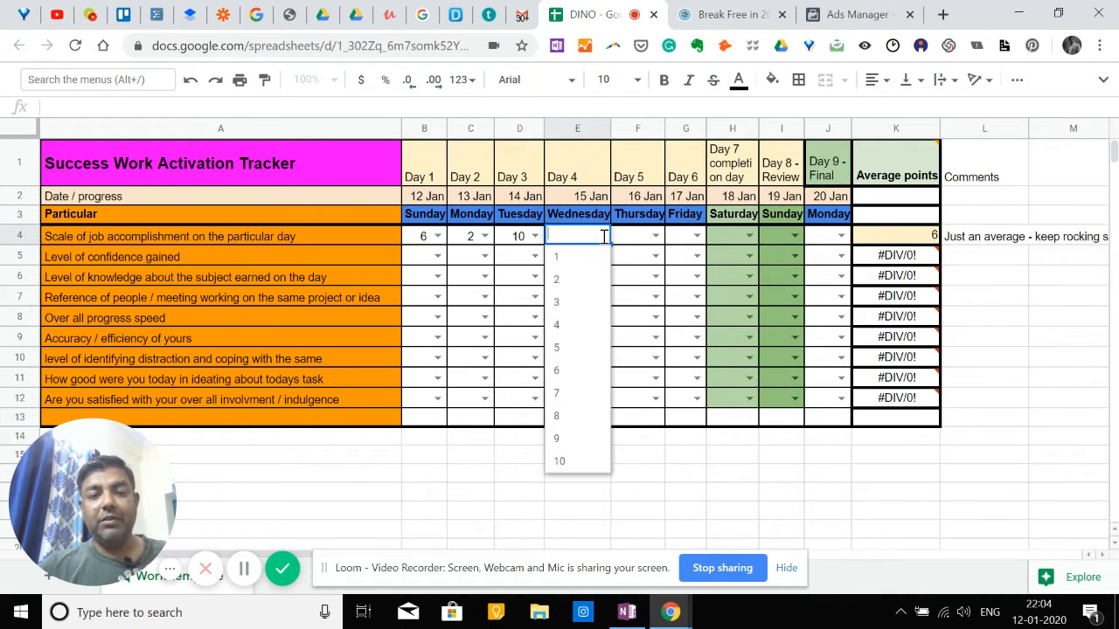
{"action": "left_click", "coordinate": [586, 463]}
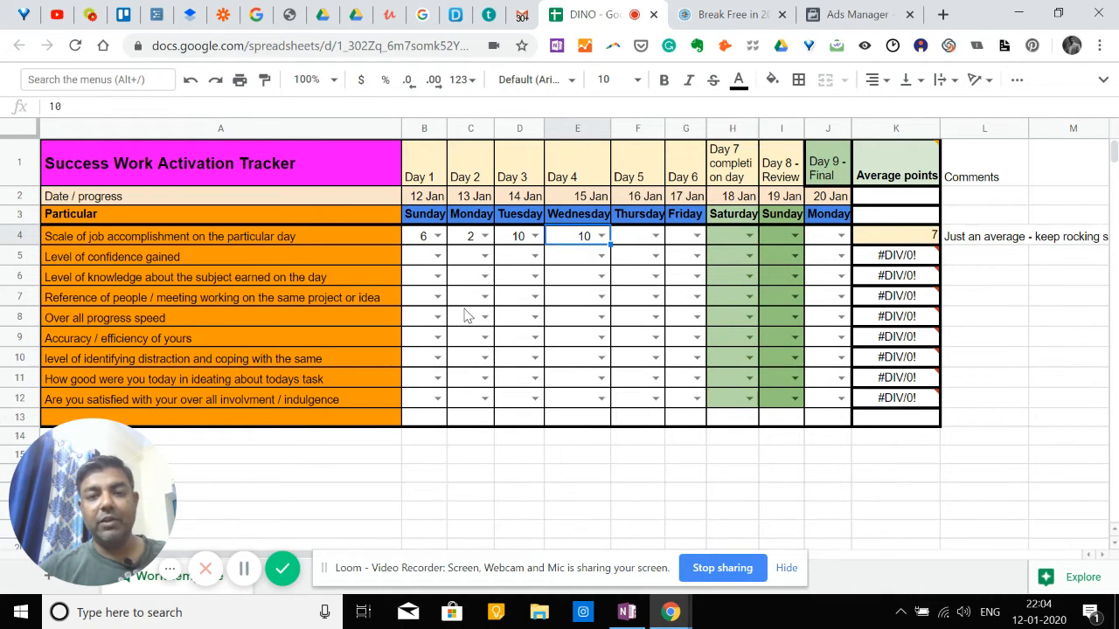
Change the job accomplishment score to 10 for Day 2 and to 2 for Day 1.
{"action": "left_click", "coordinate": [485, 236]}
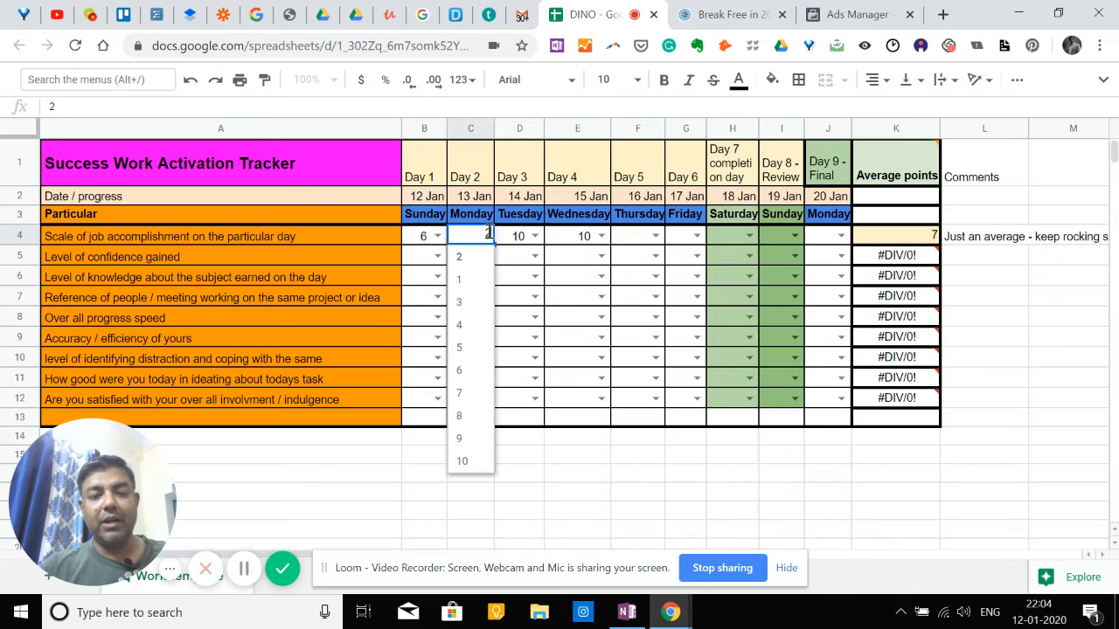
{"action": "left_click", "coordinate": [470, 460]}
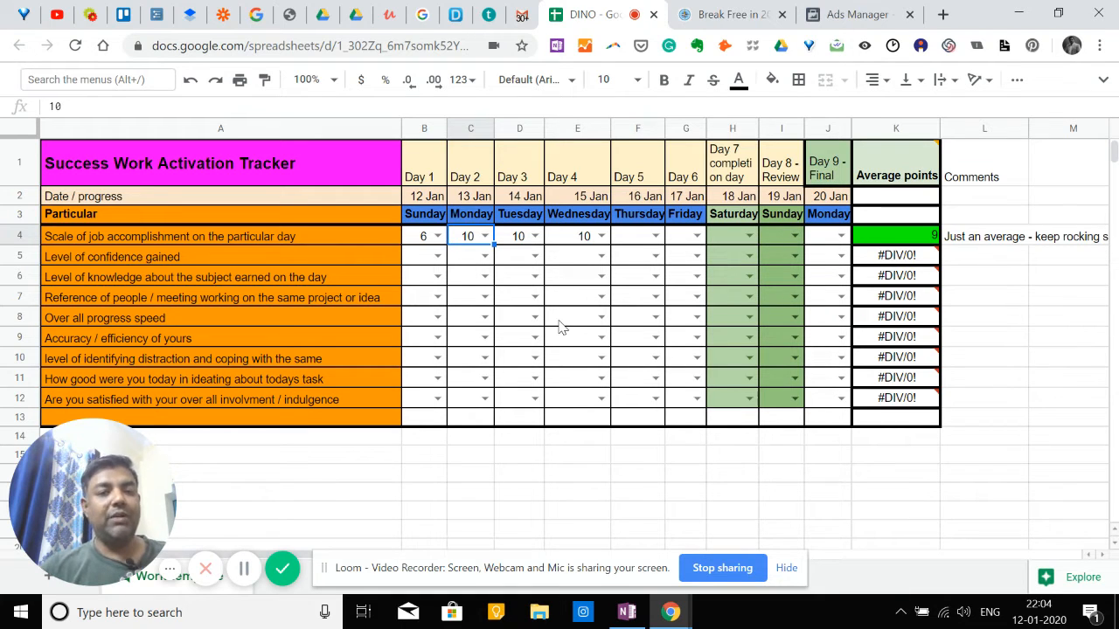
{"action": "left_click", "coordinate": [438, 235]}
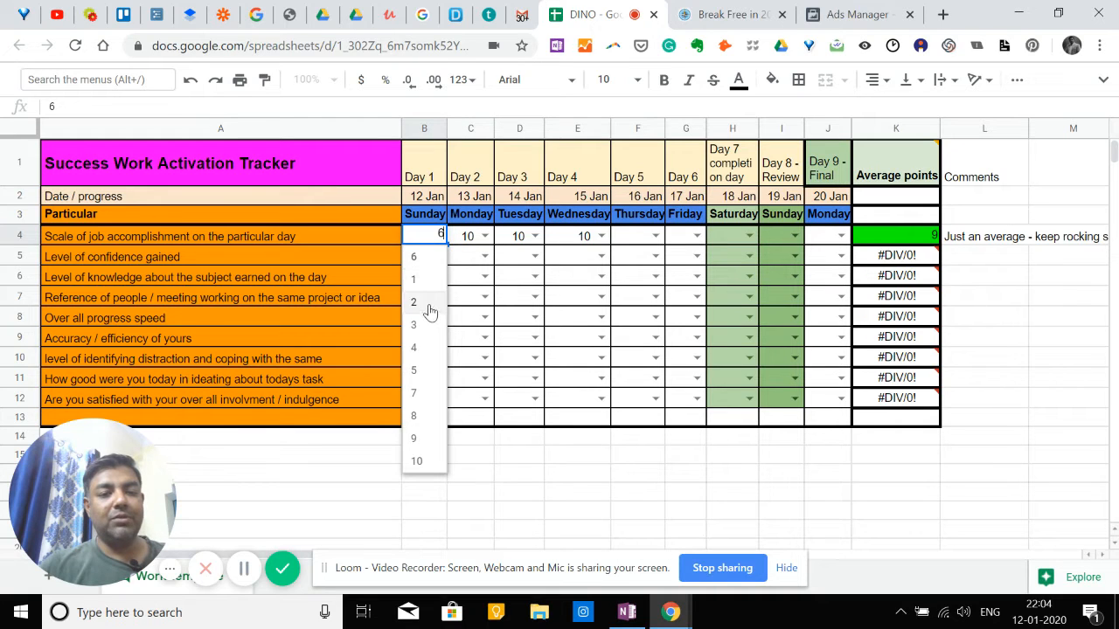
{"action": "left_click", "coordinate": [431, 311]}
Clear the job accomplishment scores for Day 2, Day 3 and Day 4.
{"action": "left_click", "coordinate": [591, 237]}
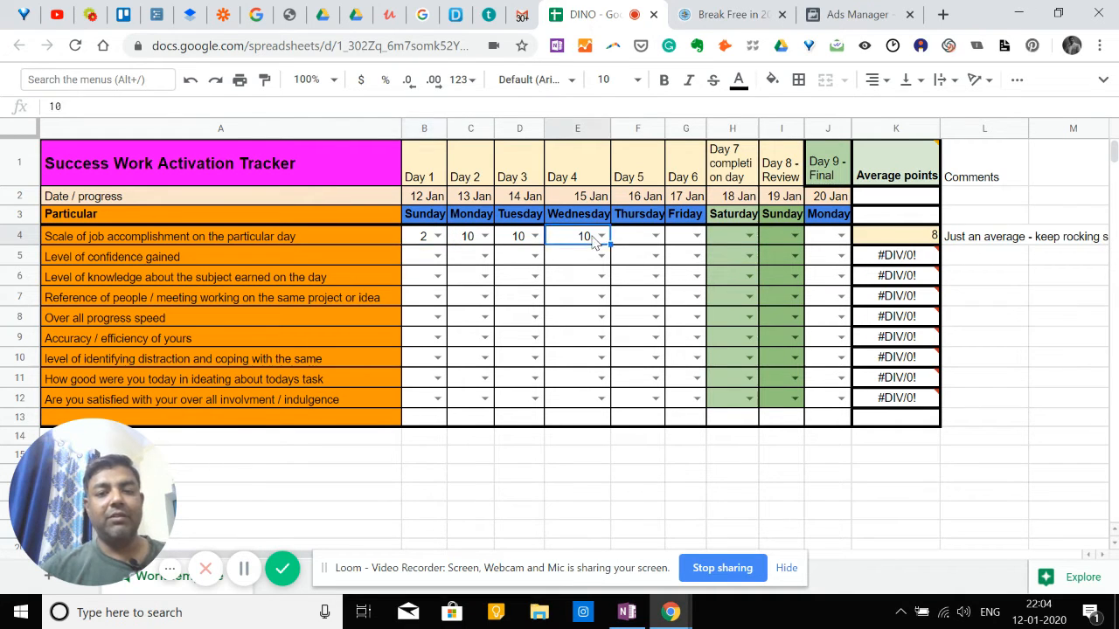
{"action": "key", "text": "Delete"}
{"action": "key", "text": "Left"}
{"action": "key", "text": "Left"}
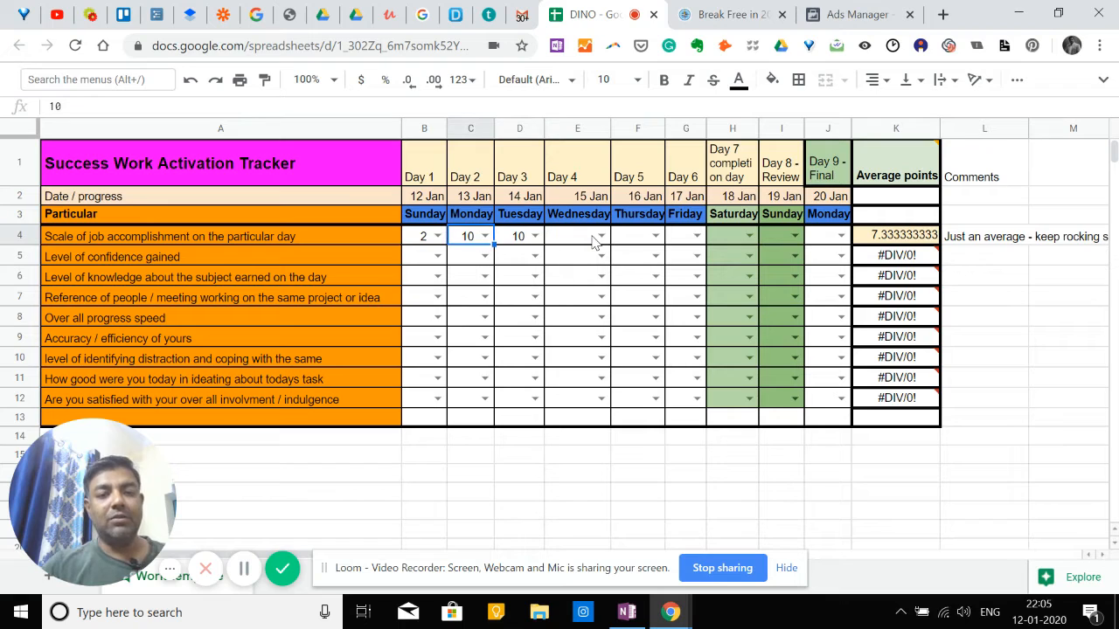
{"action": "key", "text": "Delete"}
{"action": "key", "text": "Right"}
{"action": "key", "text": "Delete"}
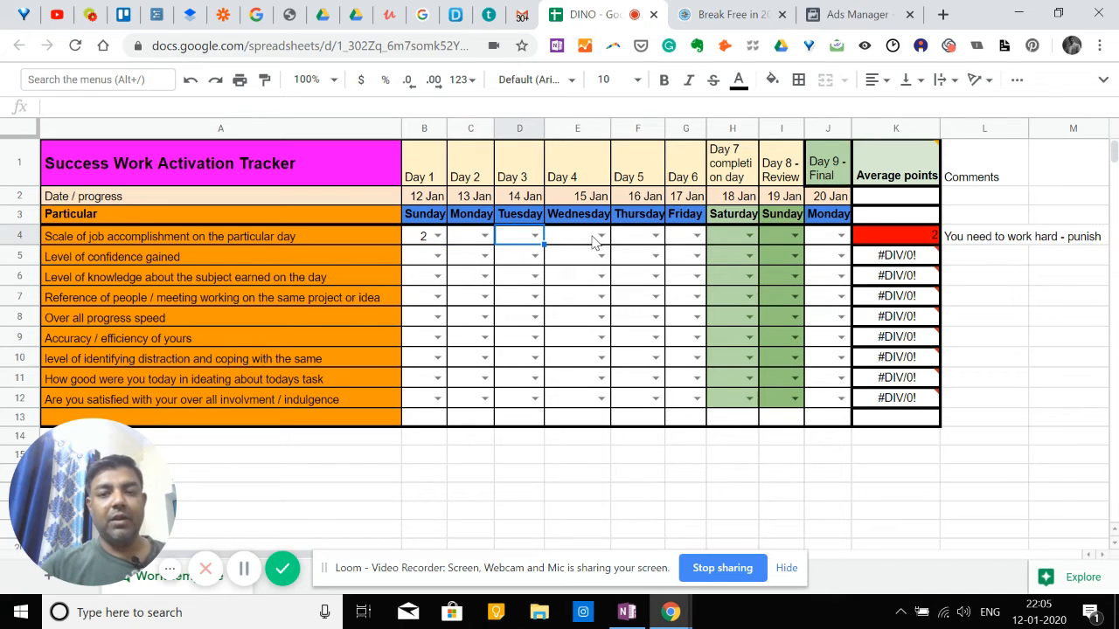
{"action": "key", "text": "Left"}
{"action": "key", "text": "Left"}
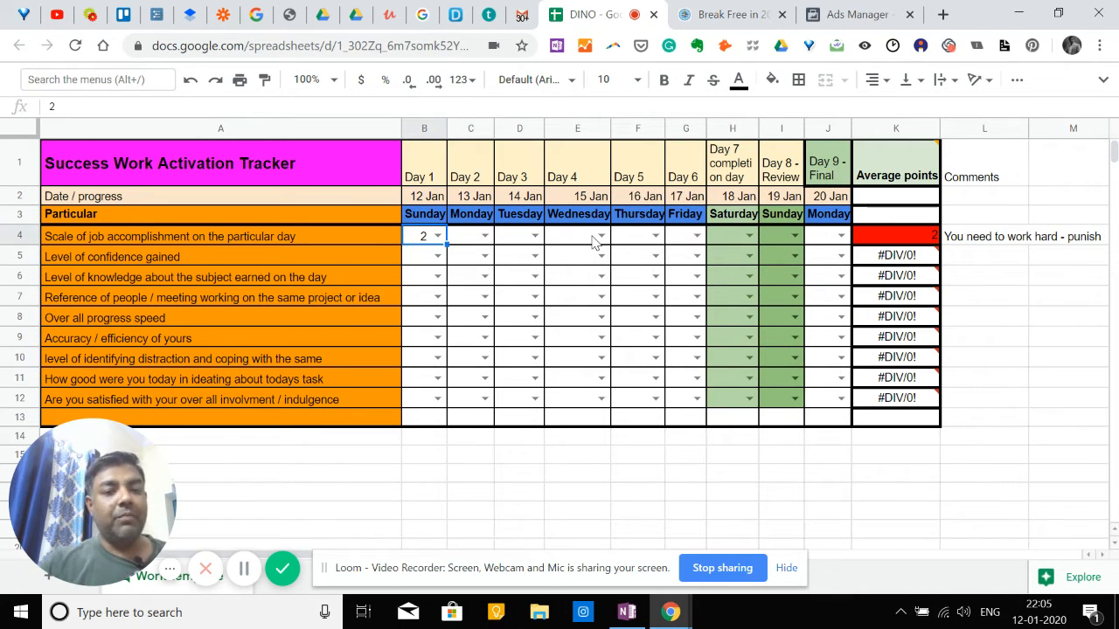
{"action": "left_click", "coordinate": [295, 260]}
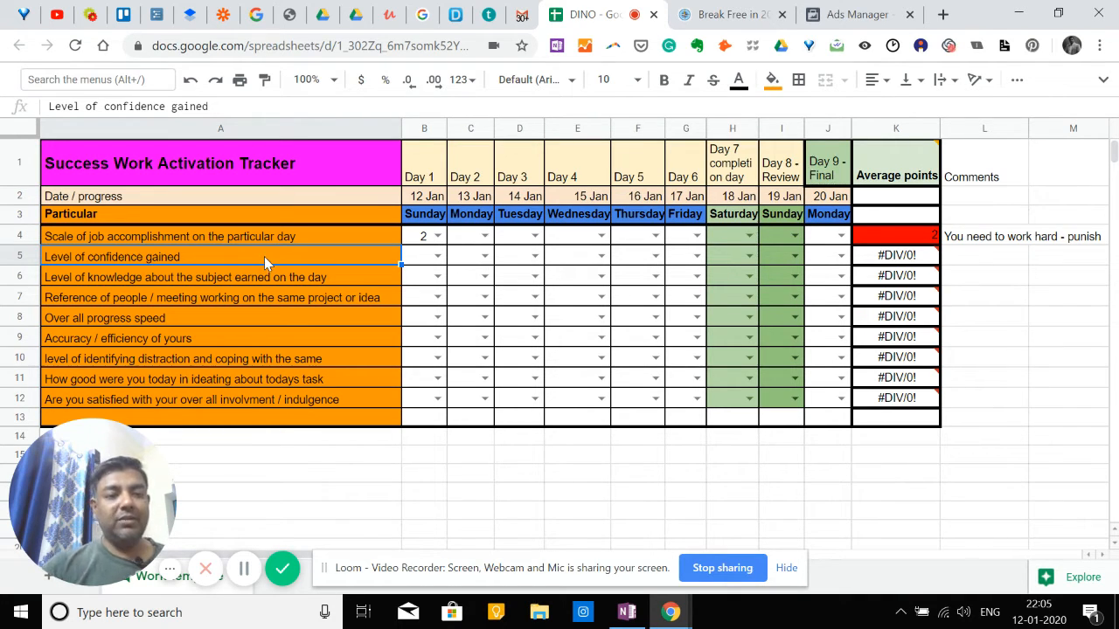
{"action": "left_click", "coordinate": [437, 255]}
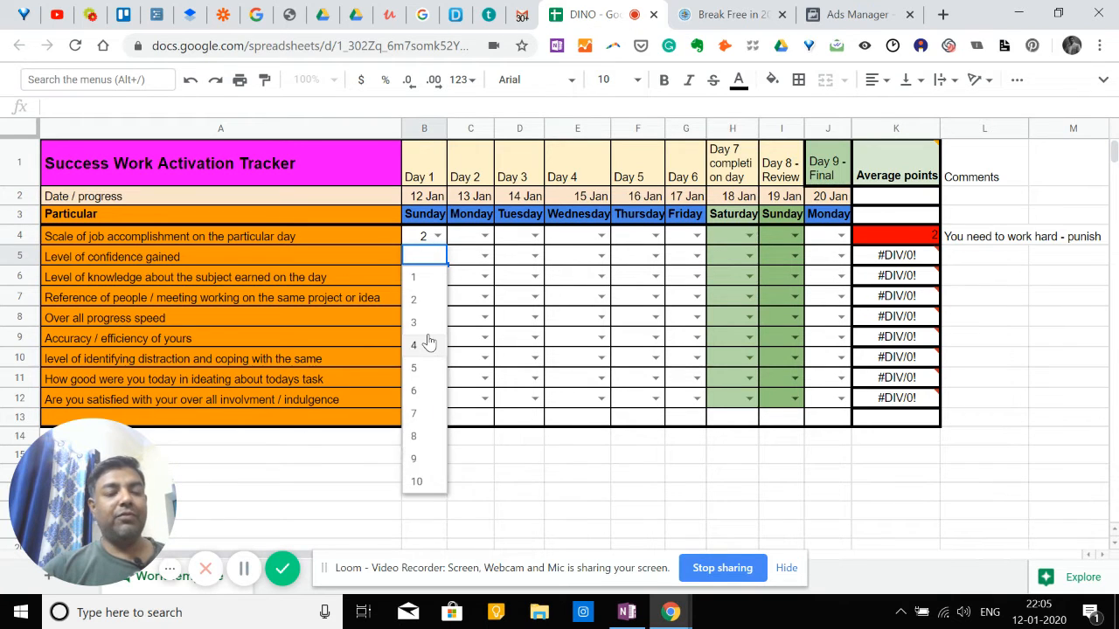
{"action": "left_click", "coordinate": [424, 243]}
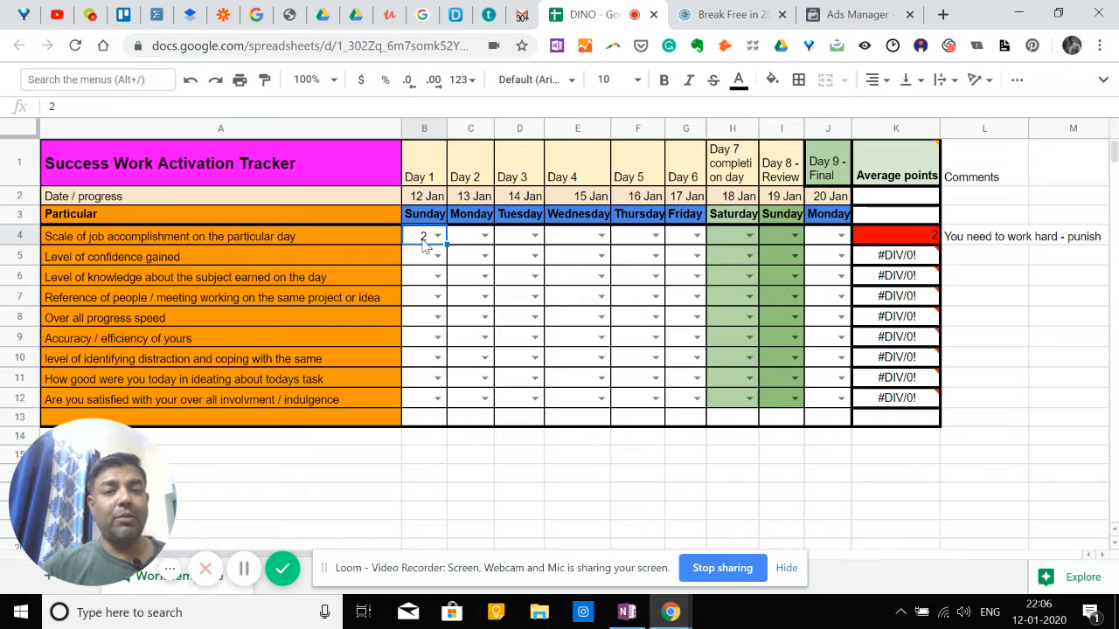
Set the Day 1 scores to 6 for job accomplishment and 5 for level of confidence gained.
{"action": "left_click", "coordinate": [213, 246]}
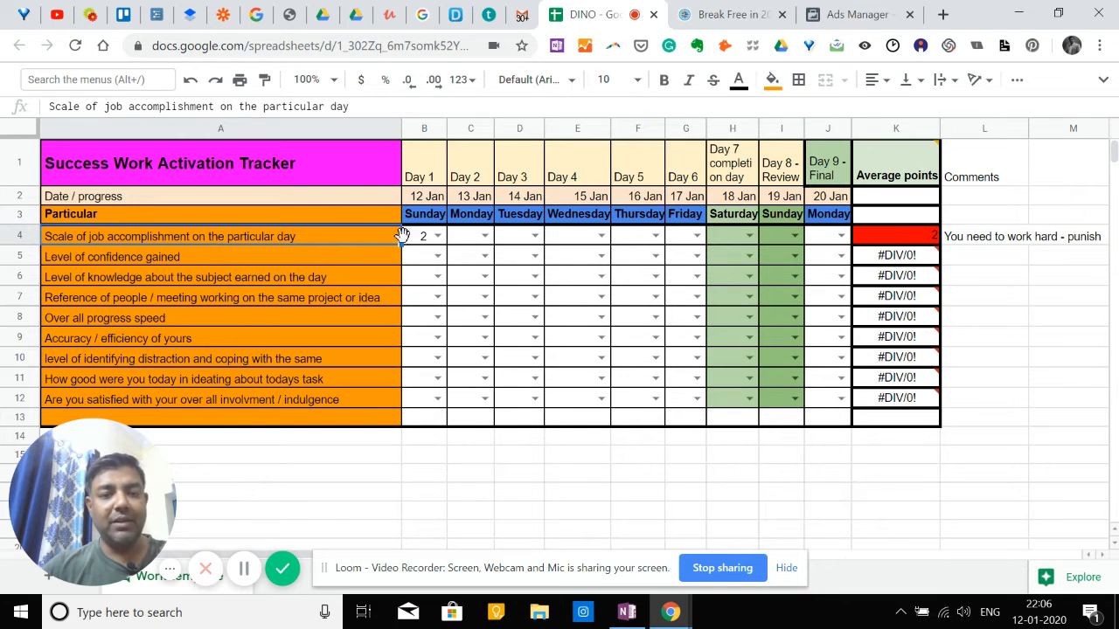
{"action": "double_click", "coordinate": [436, 236]}
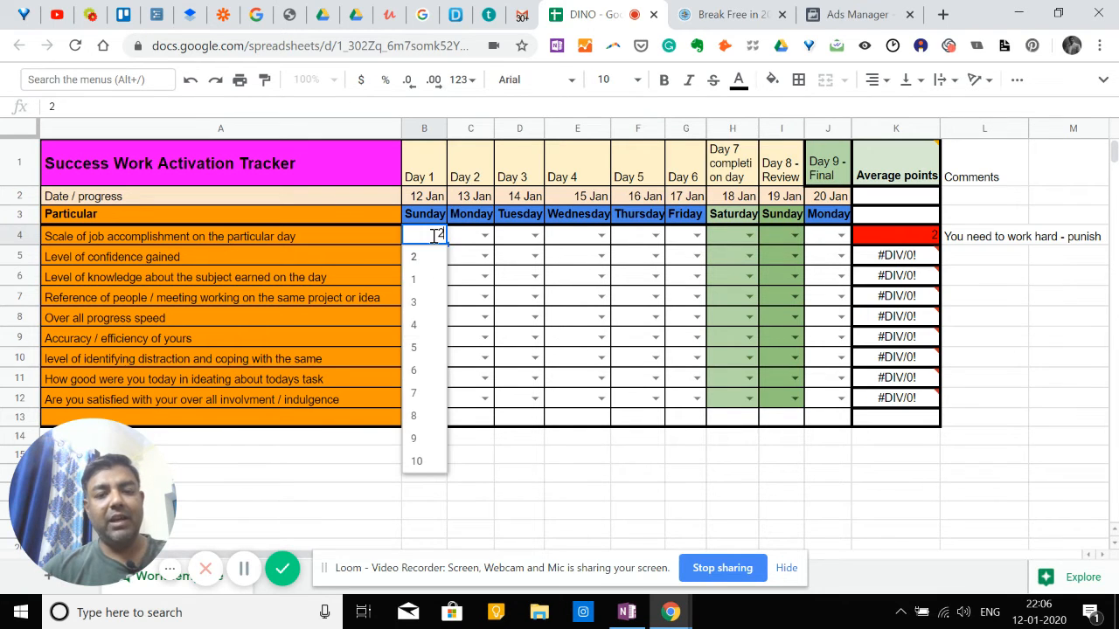
{"action": "left_click", "coordinate": [423, 369]}
{"action": "left_click", "coordinate": [323, 250]}
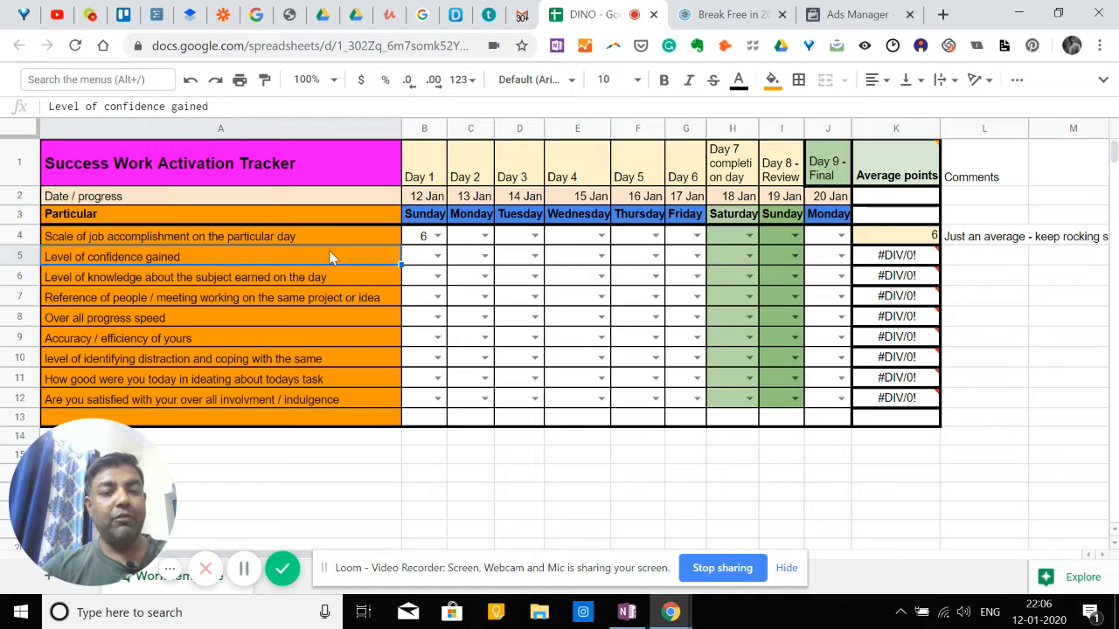
{"action": "double_click", "coordinate": [441, 254]}
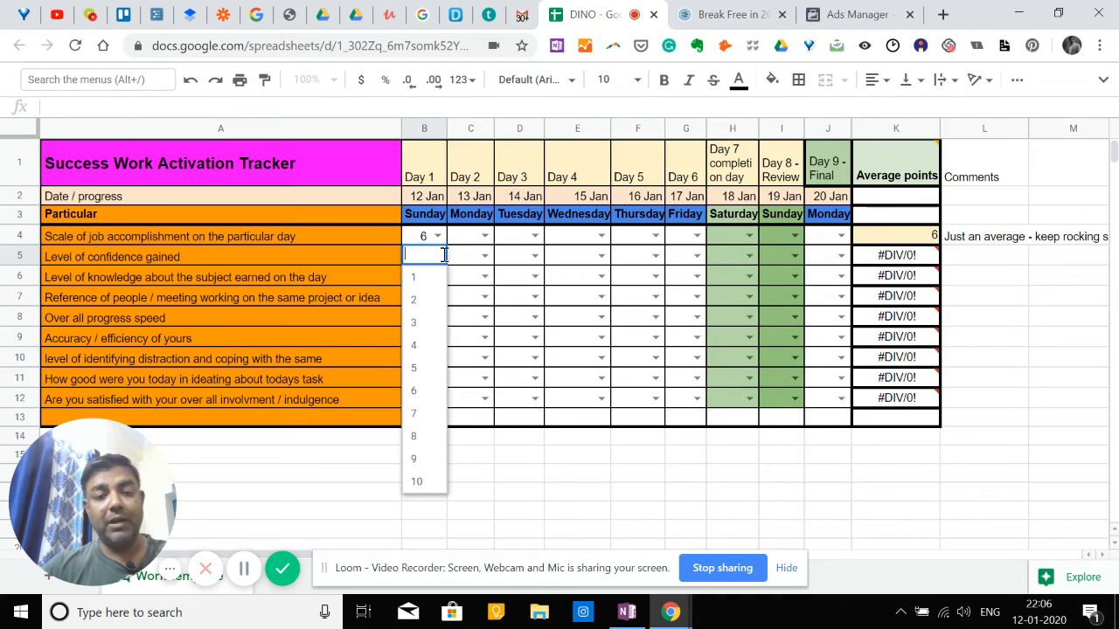
{"action": "left_click", "coordinate": [432, 376]}
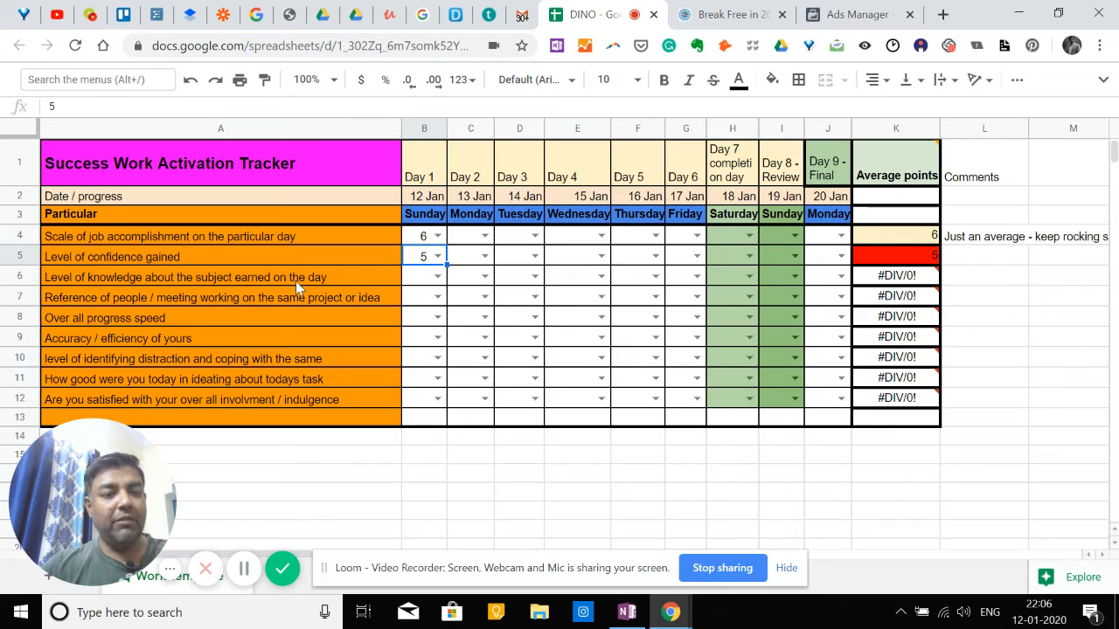
Set the Day 1 scores to 7 for knowledge about the subject and 2 for reference of people / meeting.
{"action": "double_click", "coordinate": [438, 276]}
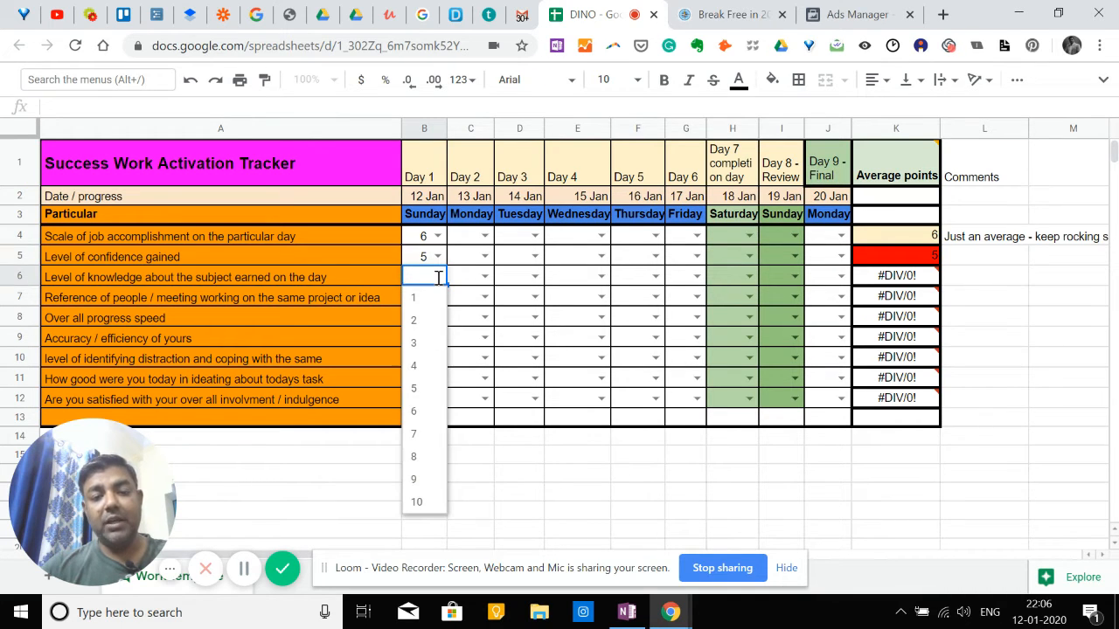
{"action": "left_click", "coordinate": [422, 437]}
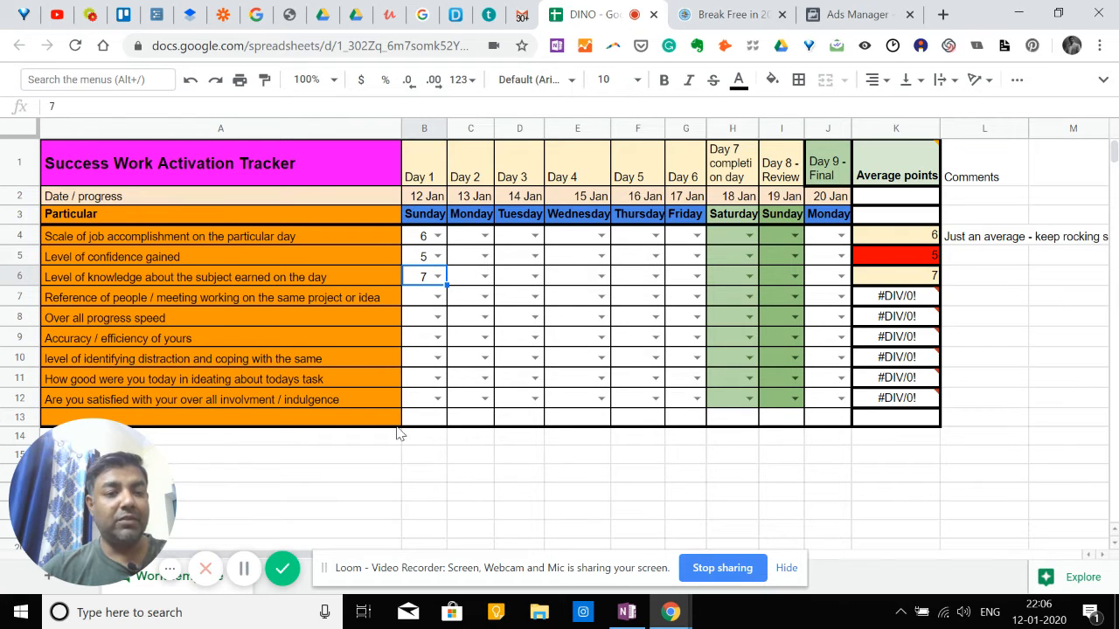
{"action": "left_click", "coordinate": [295, 291]}
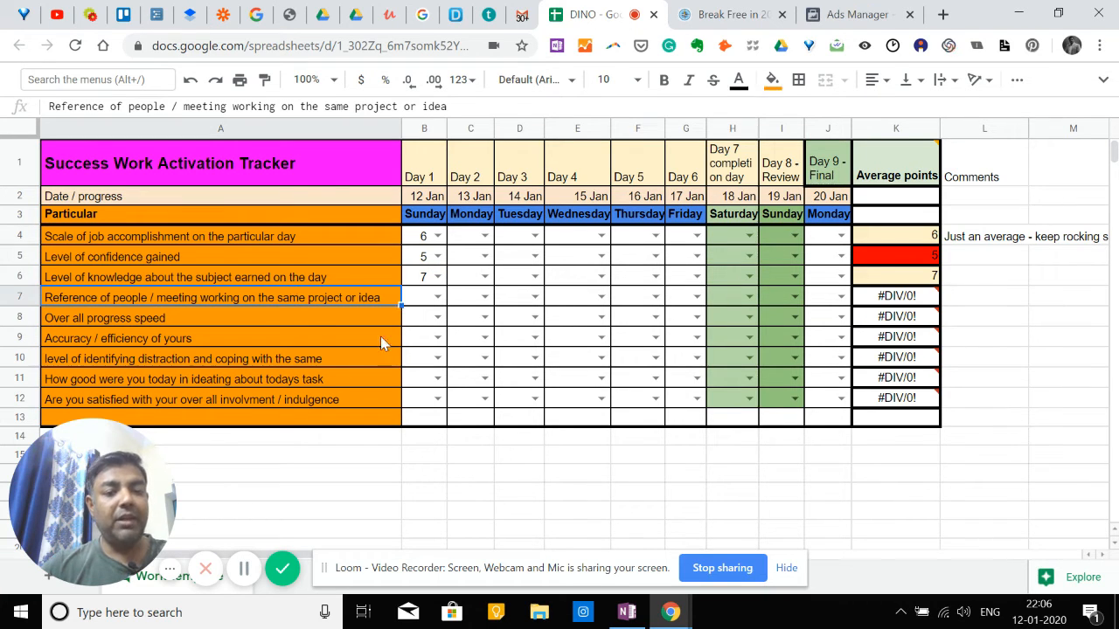
{"action": "left_click", "coordinate": [438, 297]}
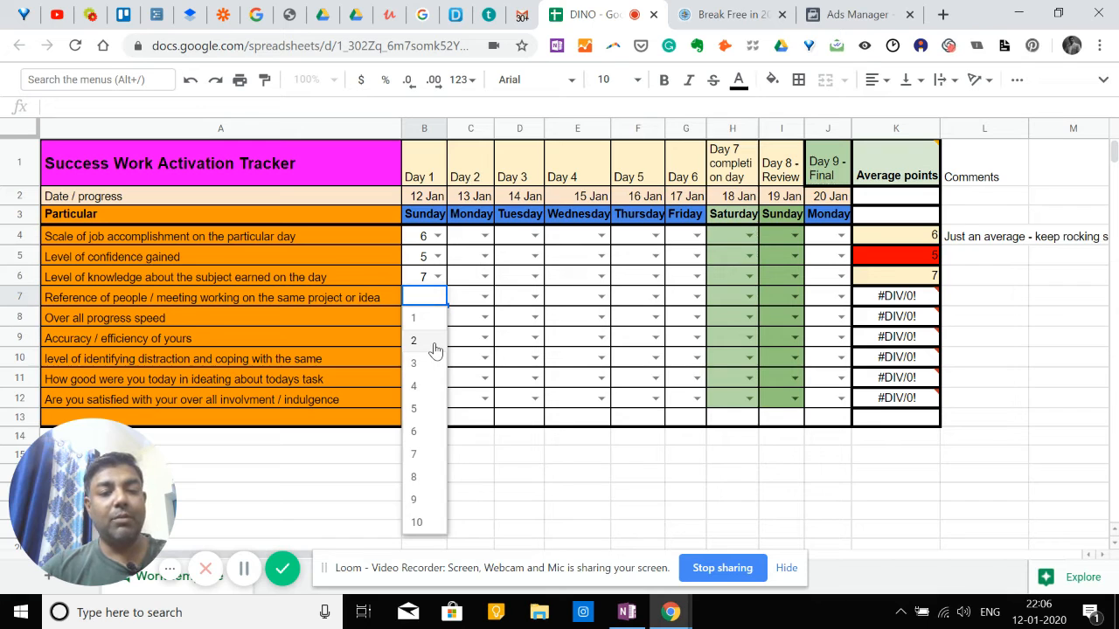
{"action": "left_click", "coordinate": [435, 341]}
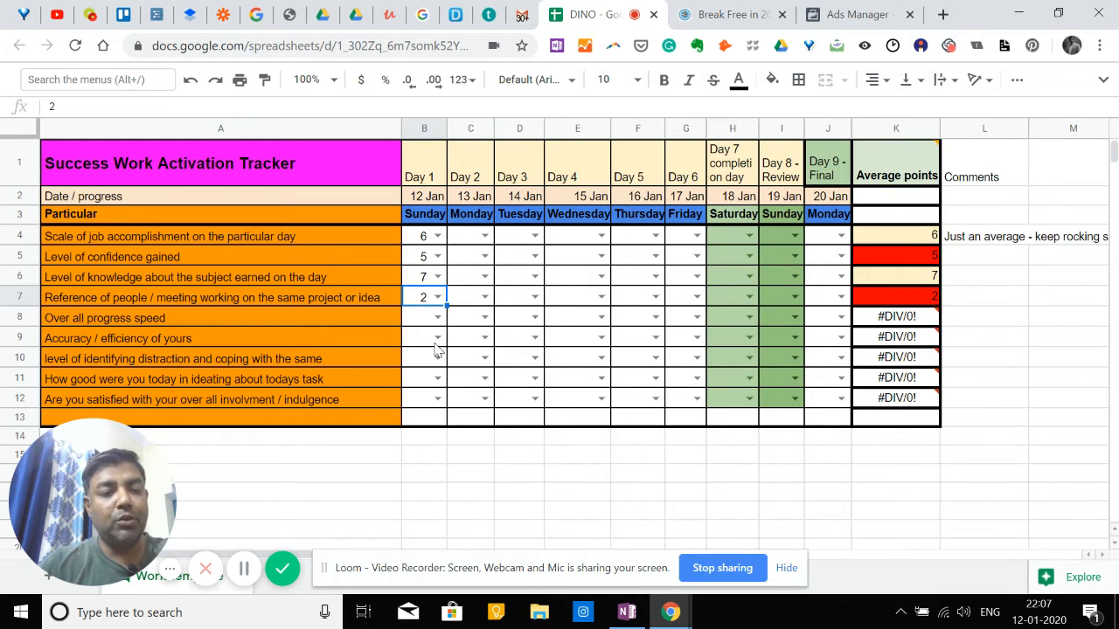
Set the Day 1 scores to 5 for over all progress speed and 8 for accuracy / efficiency.
{"action": "left_click", "coordinate": [282, 320]}
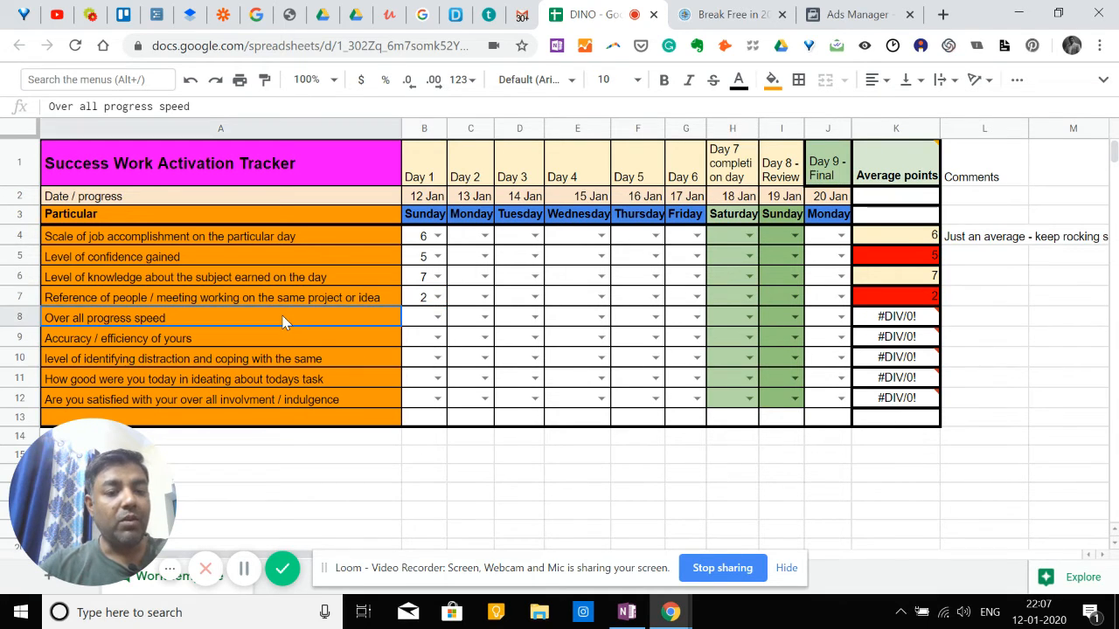
{"action": "left_click", "coordinate": [439, 320]}
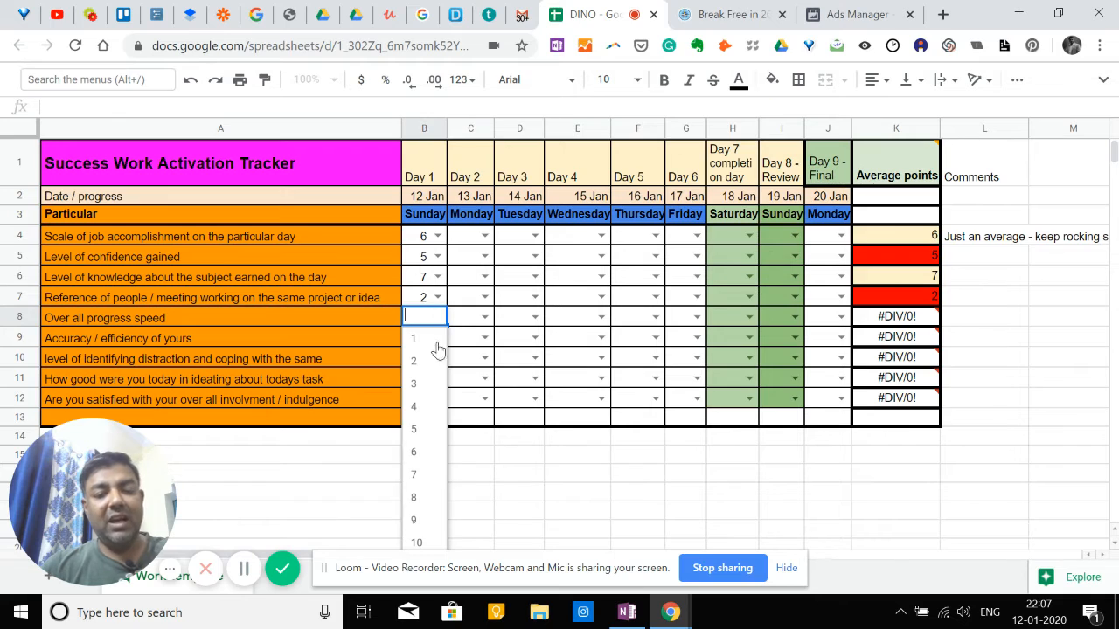
{"action": "left_click", "coordinate": [428, 436]}
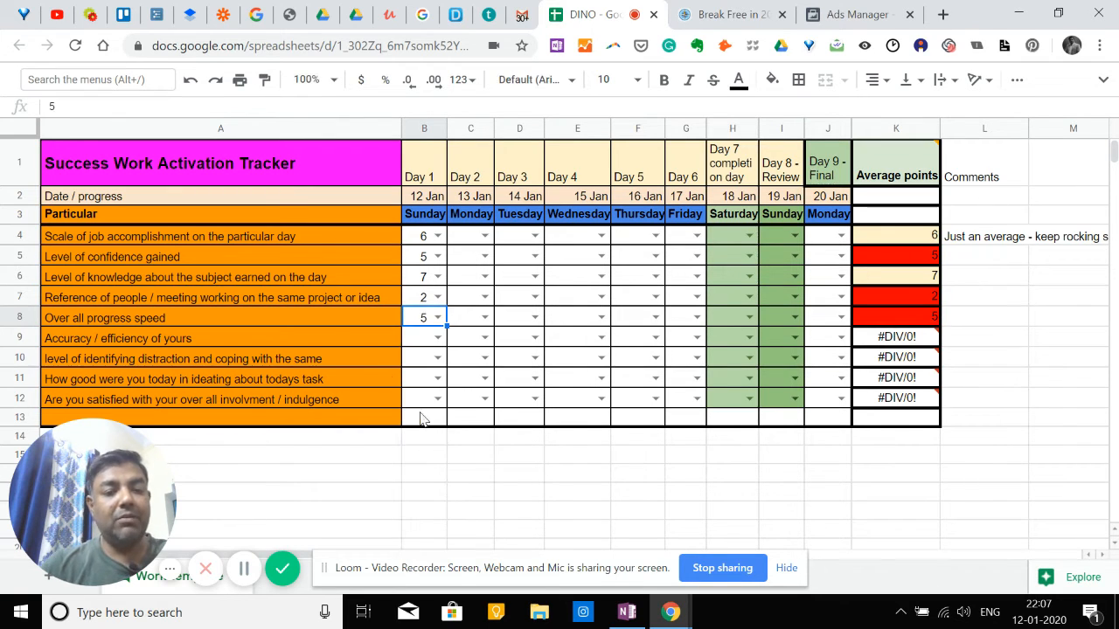
{"action": "left_click", "coordinate": [304, 334]}
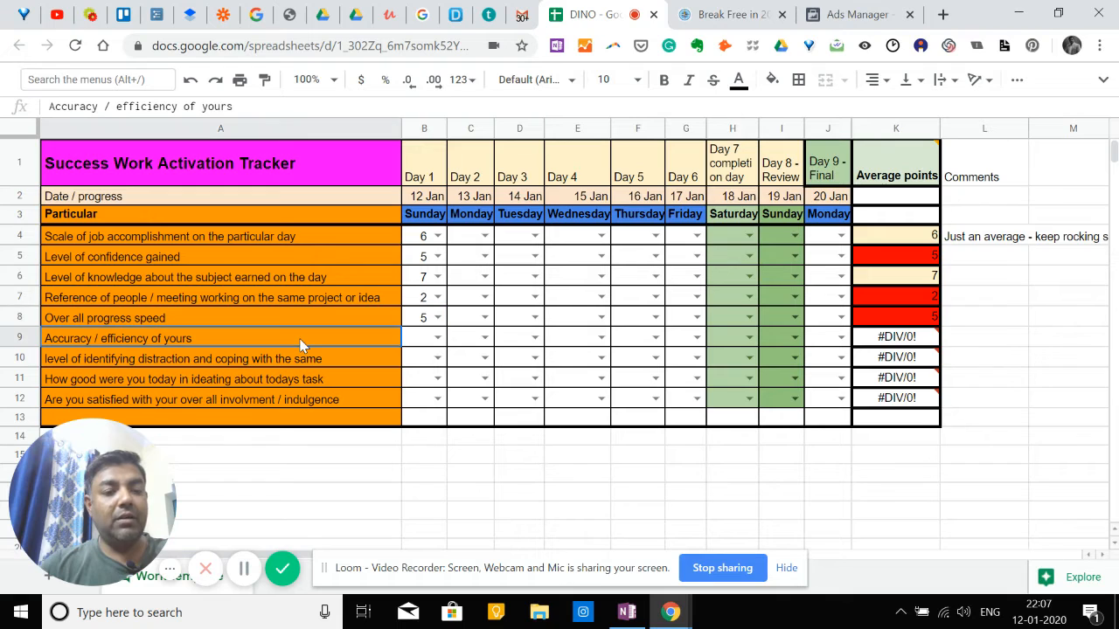
{"action": "left_click", "coordinate": [438, 338]}
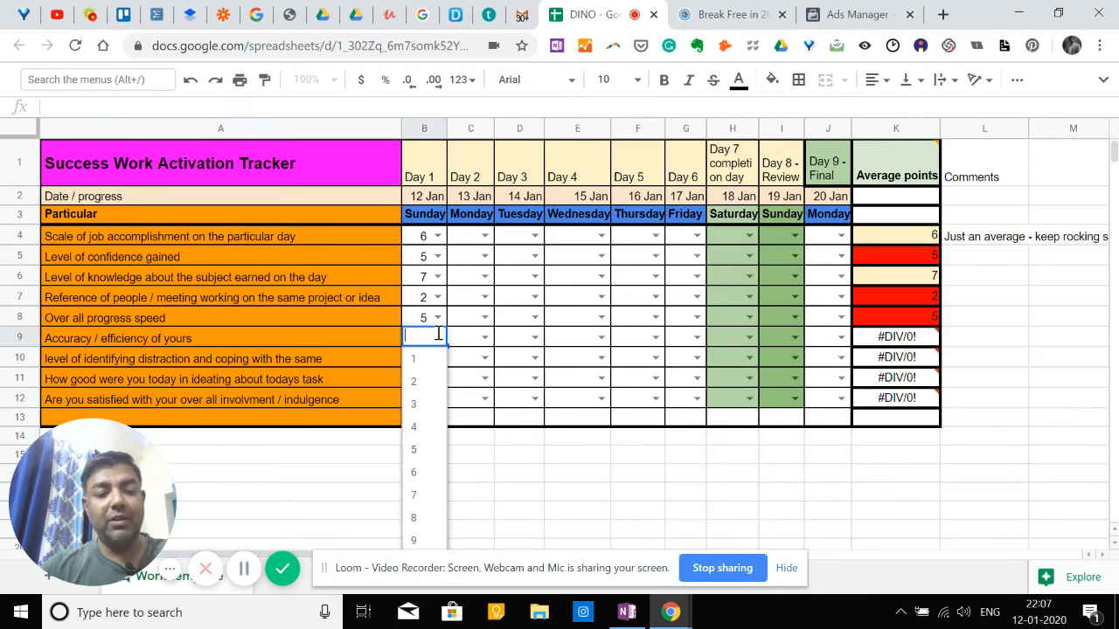
{"action": "left_click", "coordinate": [416, 519]}
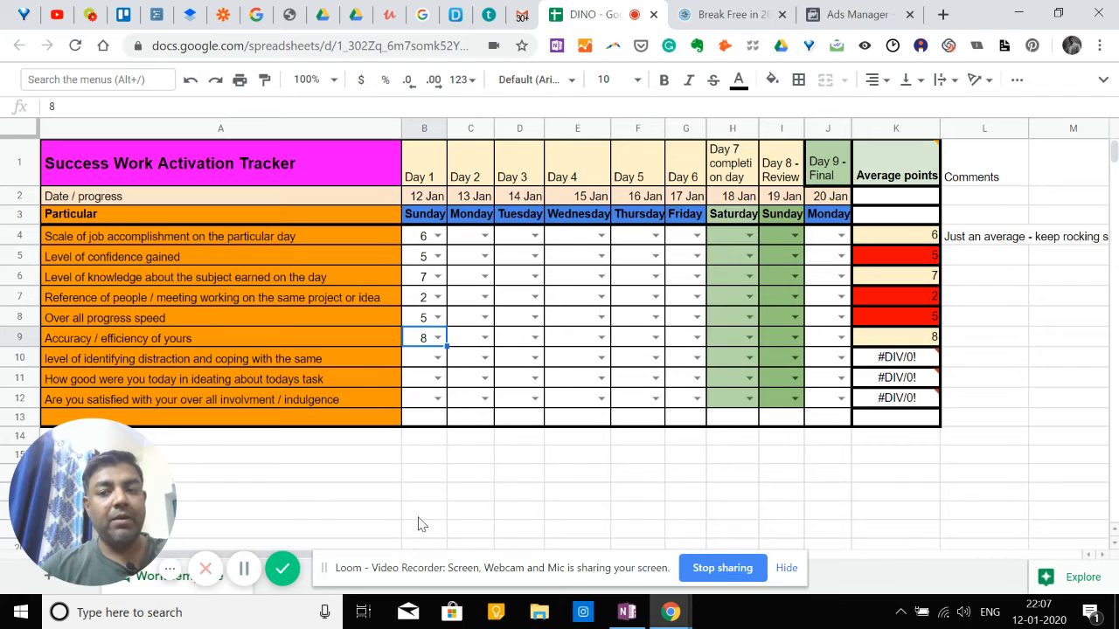
Set the Day 1 scores to 8 for identifying and coping with distraction and 9 for ideating about today's task.
{"action": "scroll", "coordinate": [258, 373], "scroll_direction": "down", "scroll_amount": 1}
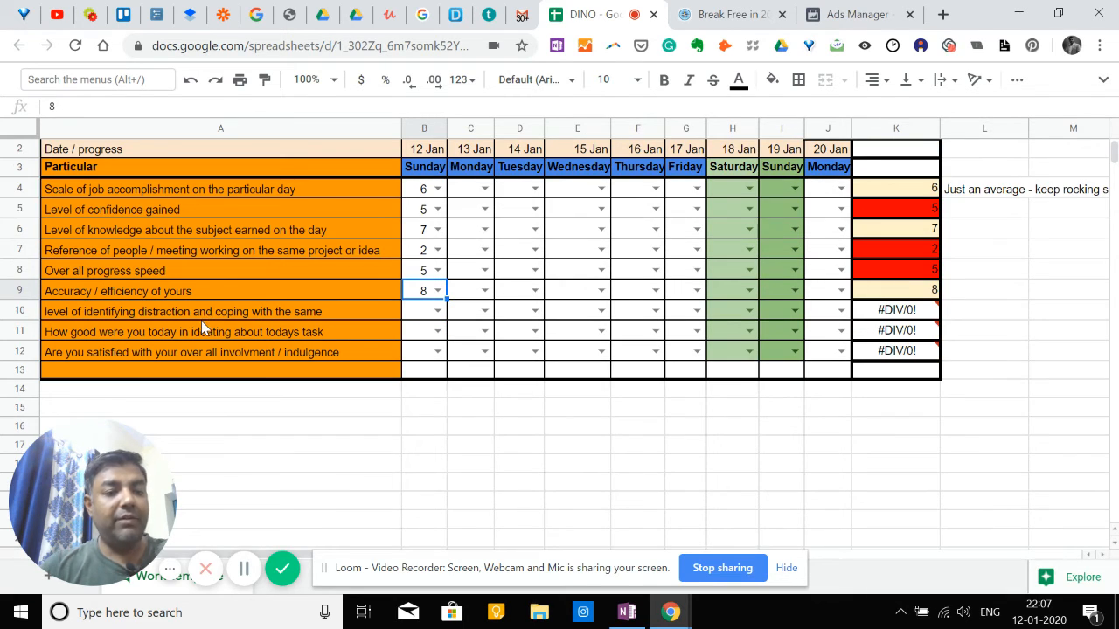
{"action": "left_click", "coordinate": [438, 311]}
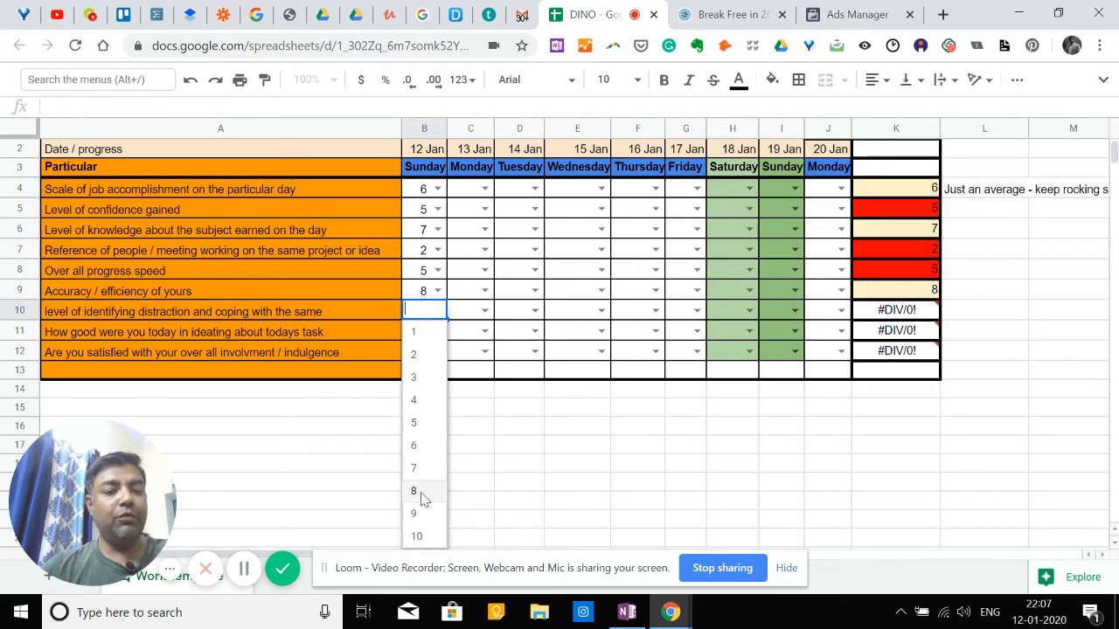
{"action": "left_click", "coordinate": [418, 493]}
{"action": "left_click", "coordinate": [307, 336]}
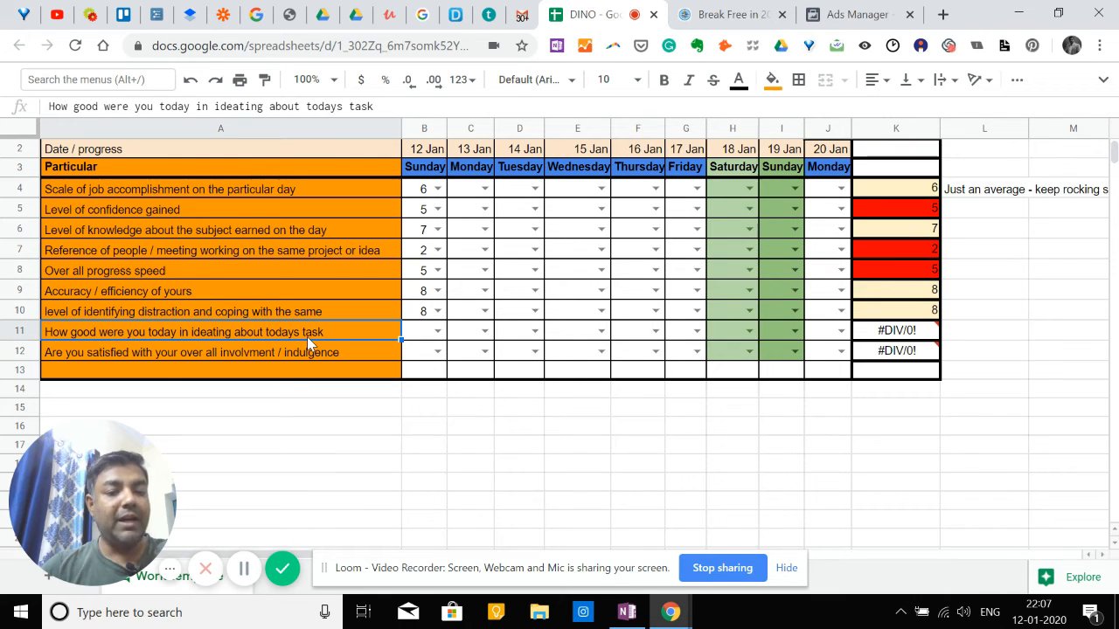
{"action": "left_click", "coordinate": [439, 336]}
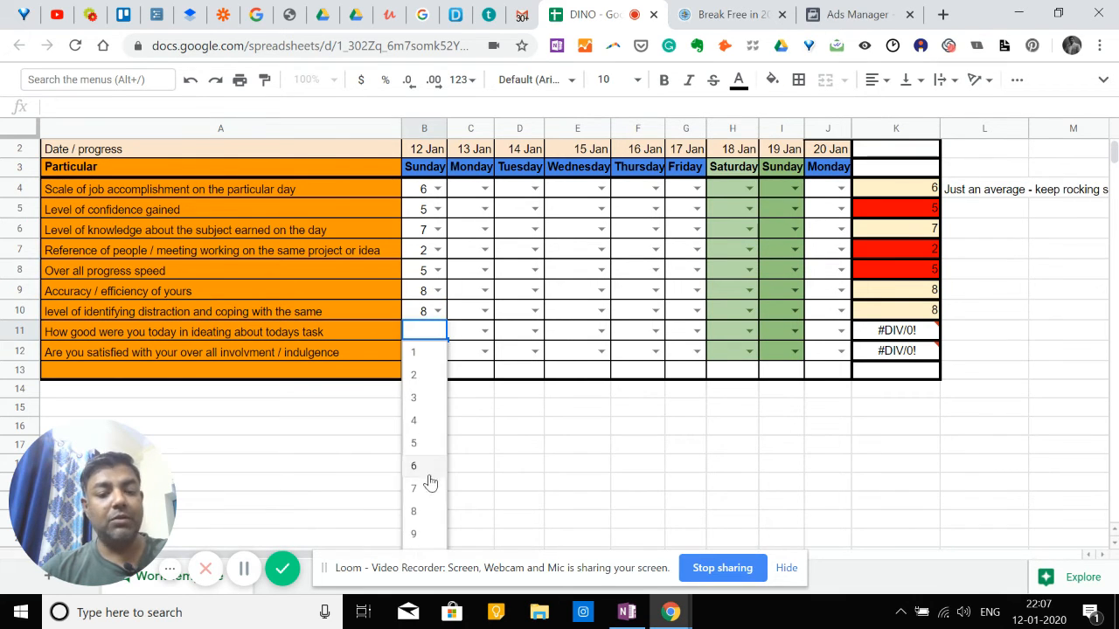
{"action": "left_click", "coordinate": [416, 534]}
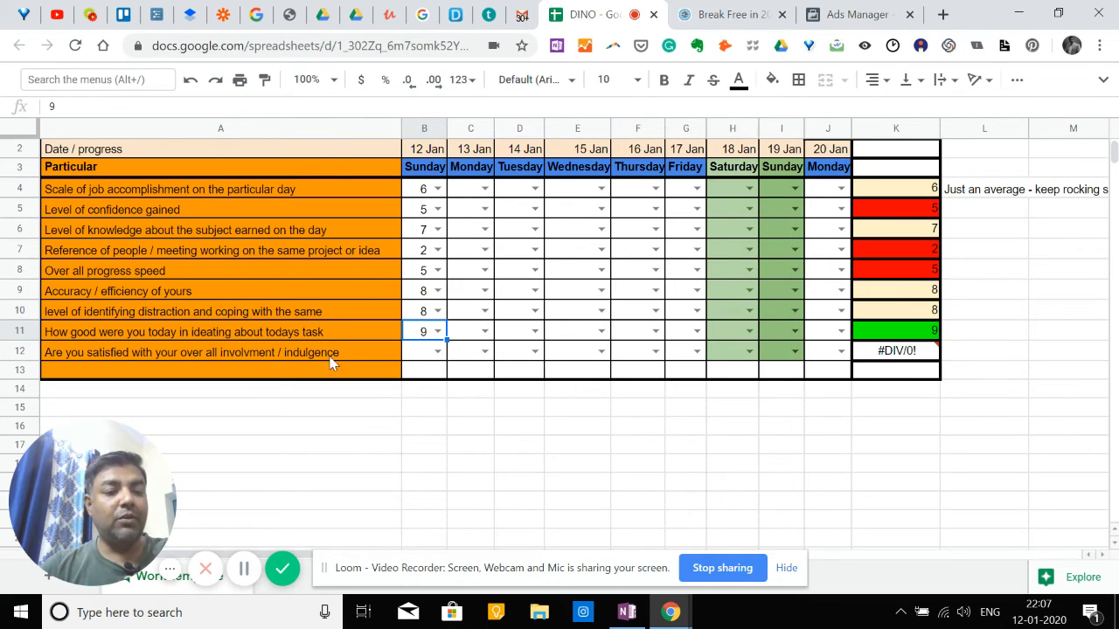
Set the Day 1 score for satisfaction with over all involvement / indulgence to 7.
{"action": "left_click", "coordinate": [438, 351]}
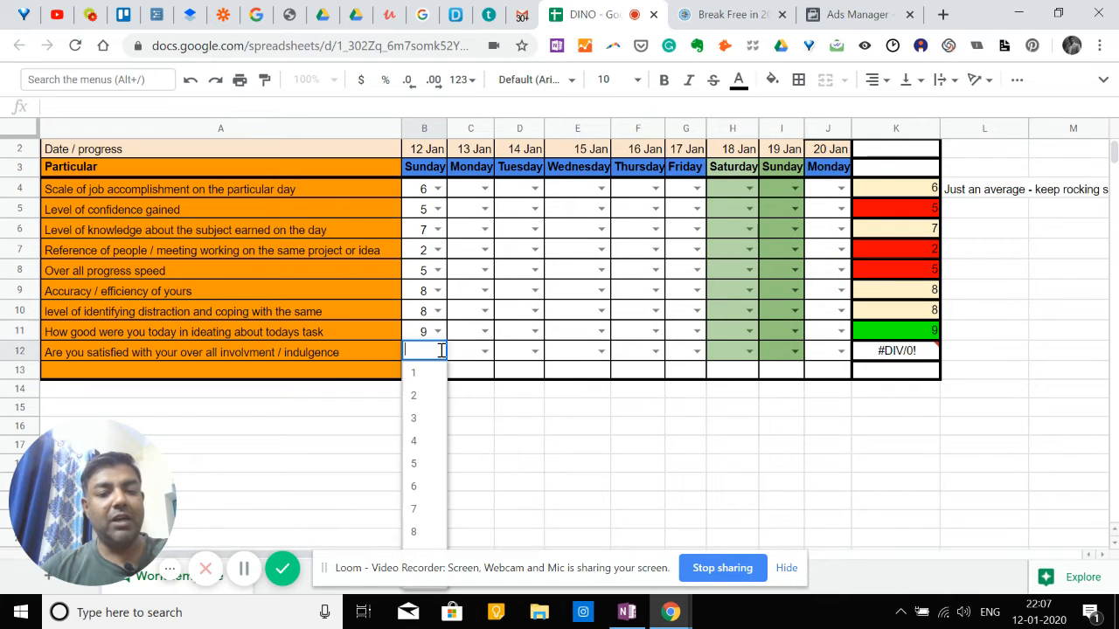
{"action": "left_click", "coordinate": [425, 510]}
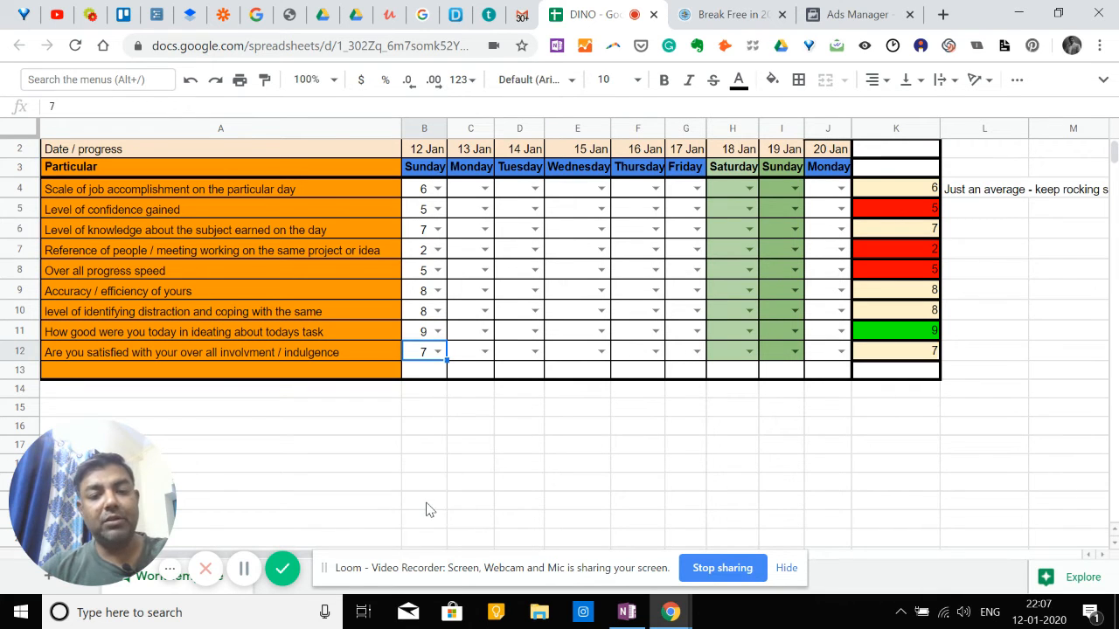
{"action": "scroll", "coordinate": [443, 452], "scroll_direction": "up", "scroll_amount": 1}
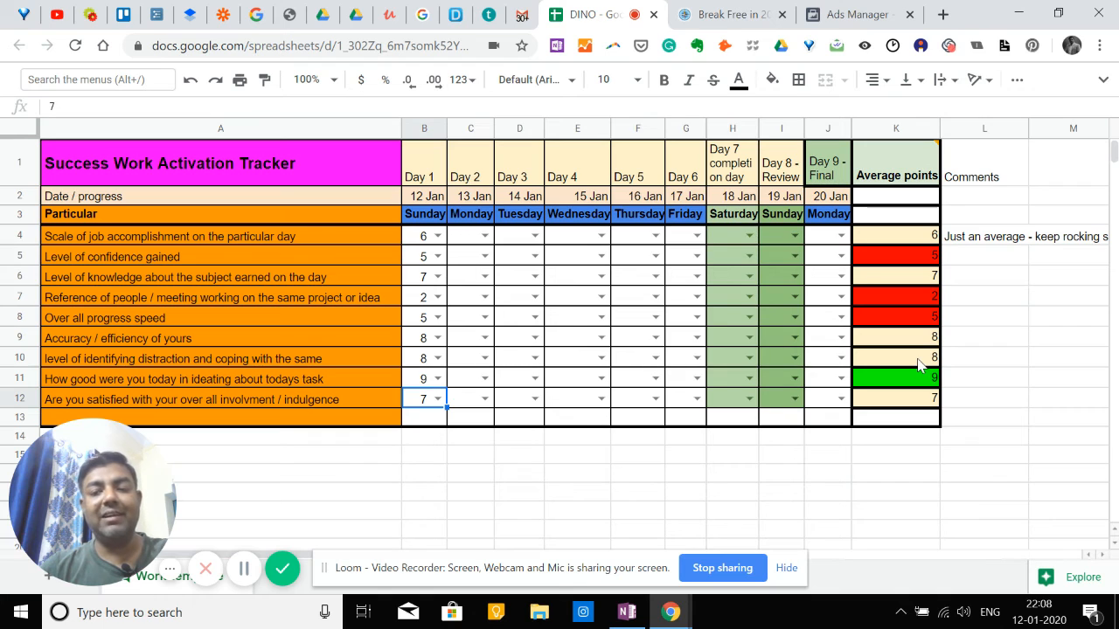
Fill the Comments formula from the job accomplishment row (L4) down through row 12 and check the copied formula in L9.
{"action": "left_click", "coordinate": [994, 247]}
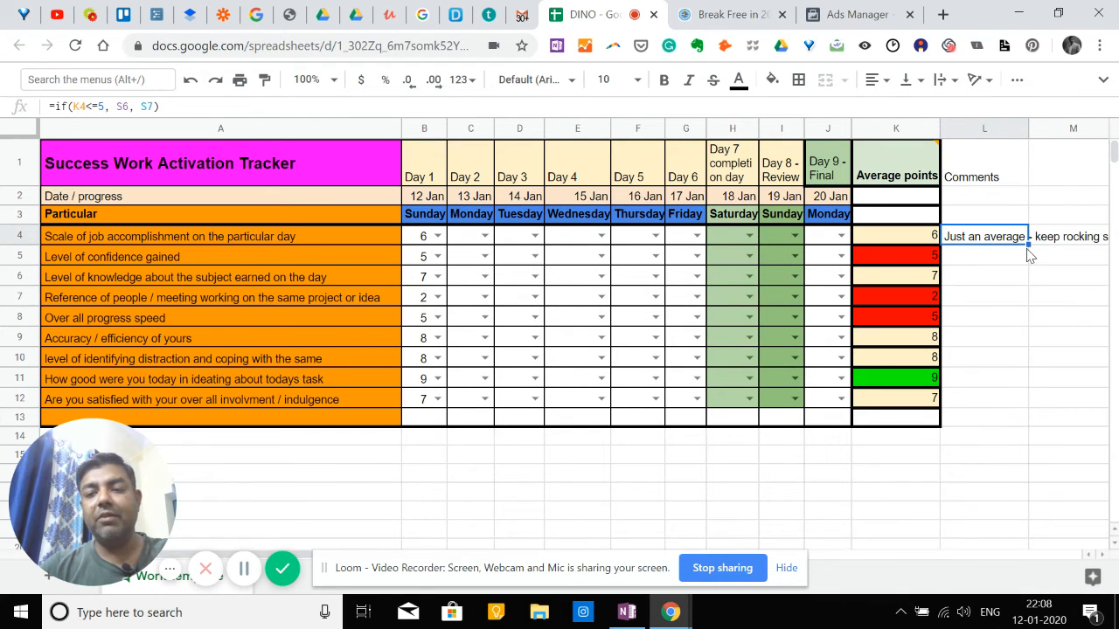
{"action": "left_click_drag", "start_coordinate": [1028, 243], "coordinate": [1029, 408]}
{"action": "left_click", "coordinate": [993, 445]}
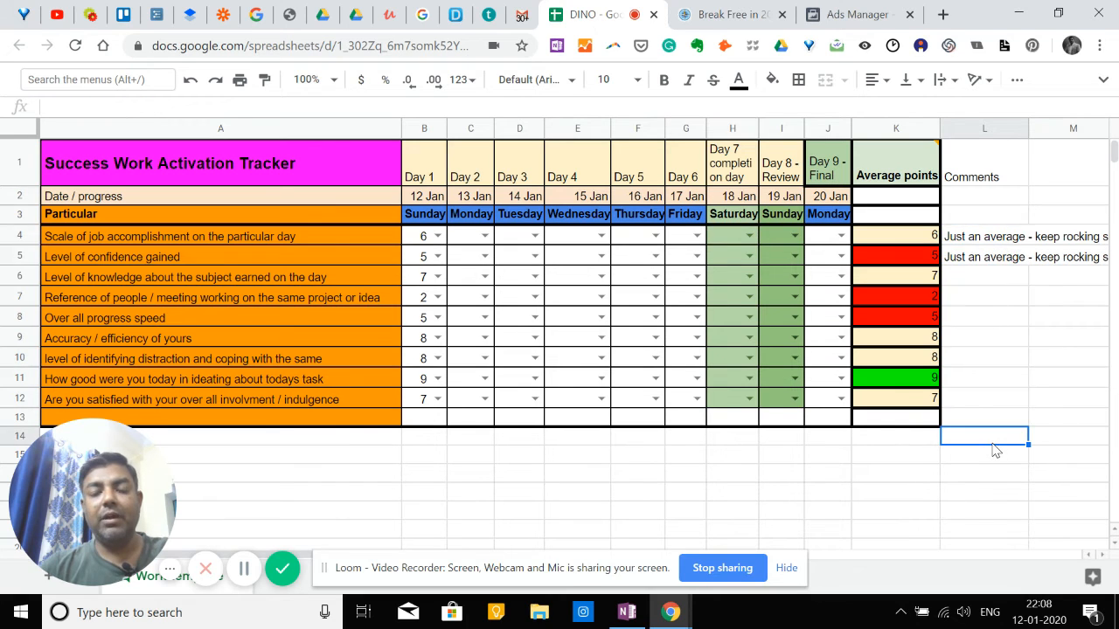
{"action": "left_click", "coordinate": [982, 346]}
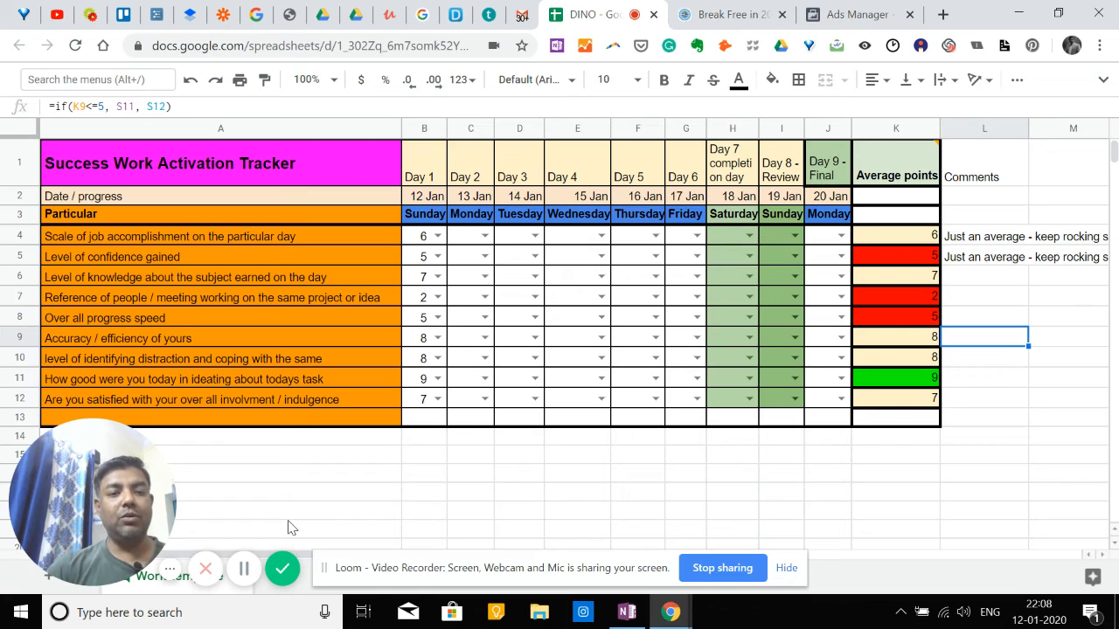
{"action": "left_click", "coordinate": [277, 256]}
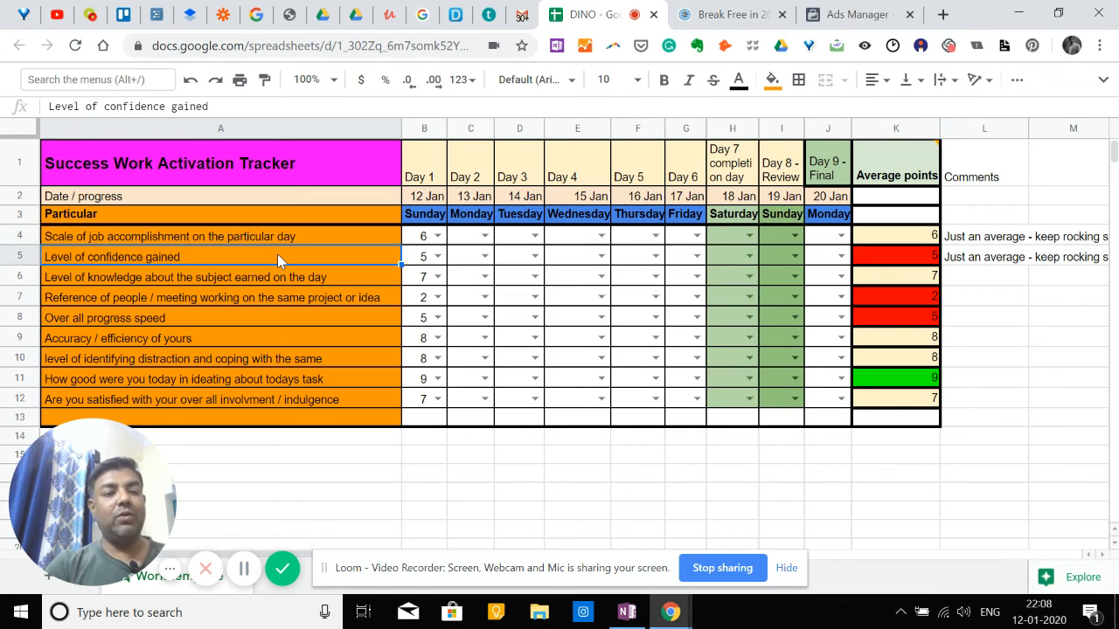